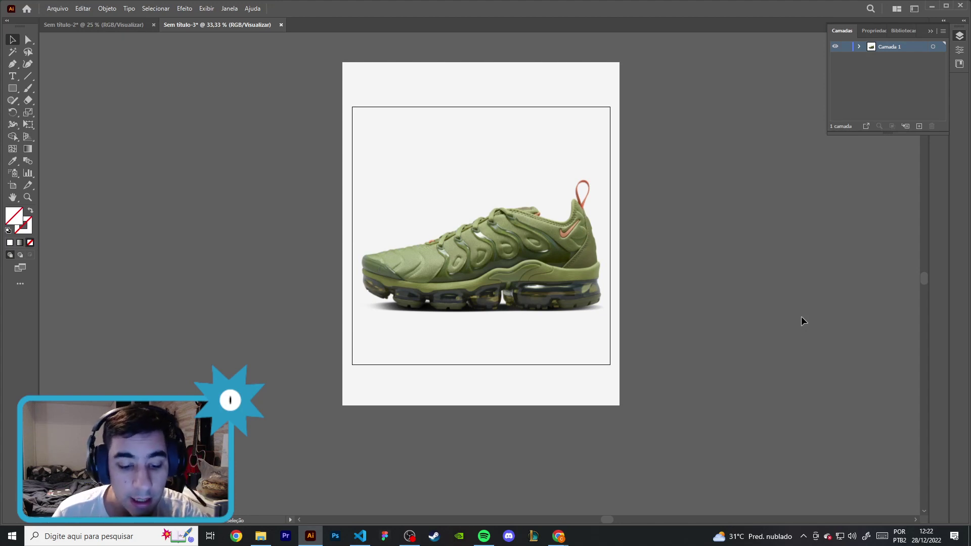
Add a layer, draw an artboard-sized rectangle and clip the shoe photo to it
left_click(12, 88)
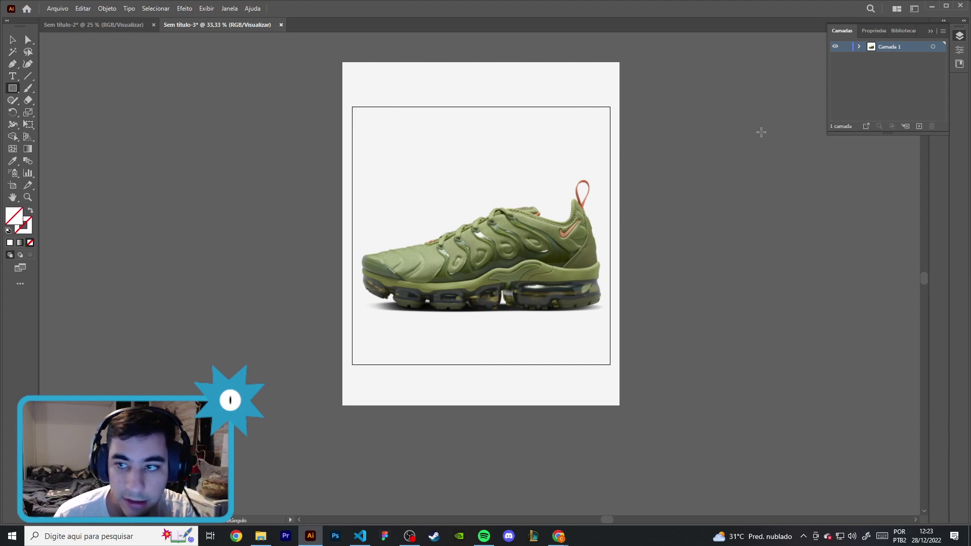
left_click(920, 126)
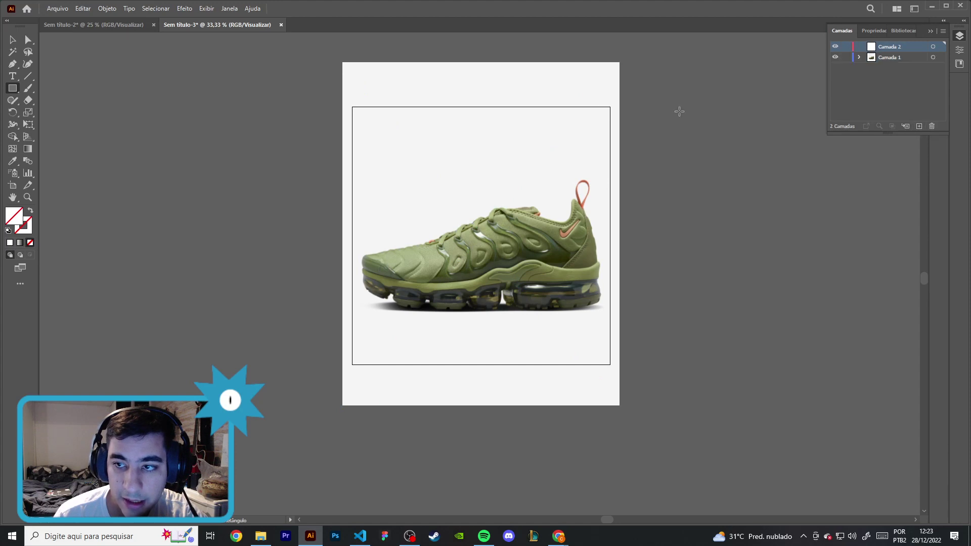
left_click(12, 90)
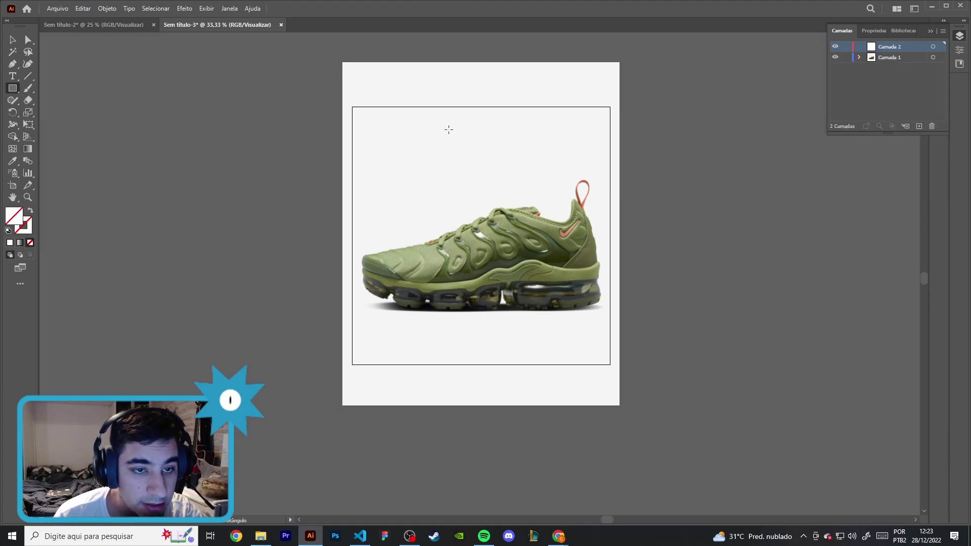
left_click_drag(353, 107, 609, 363)
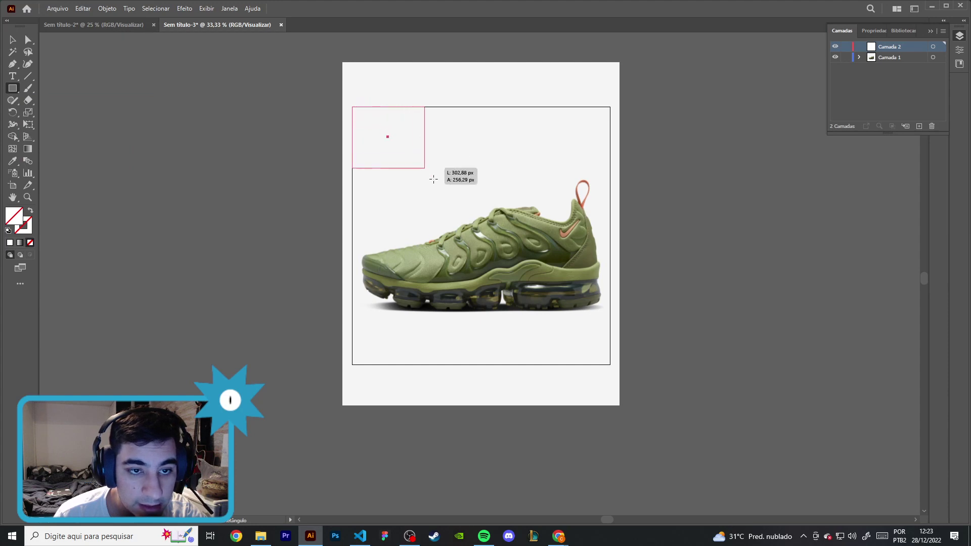
left_click_drag(609, 363, 610, 364)
left_click(12, 39)
key("ctrl+a")
right_click(505, 214)
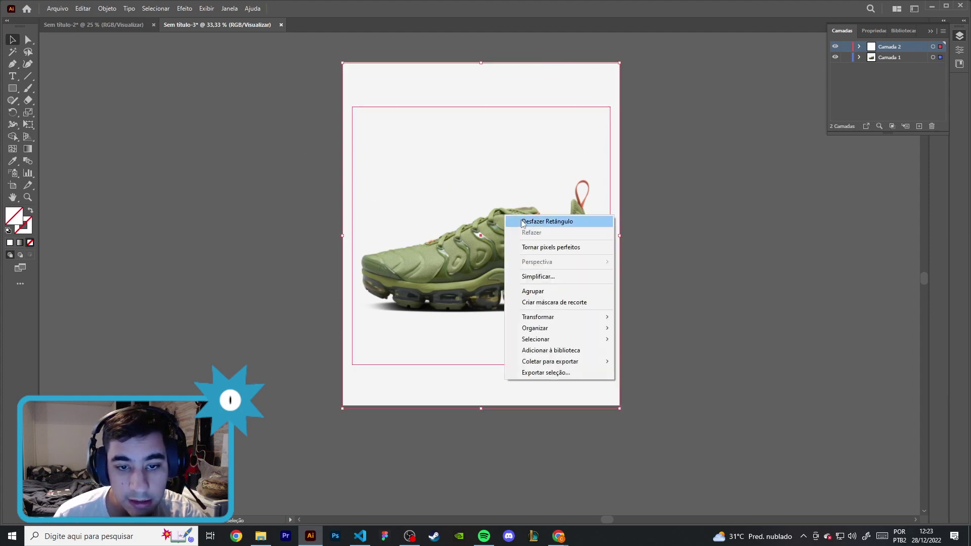
left_click(560, 303)
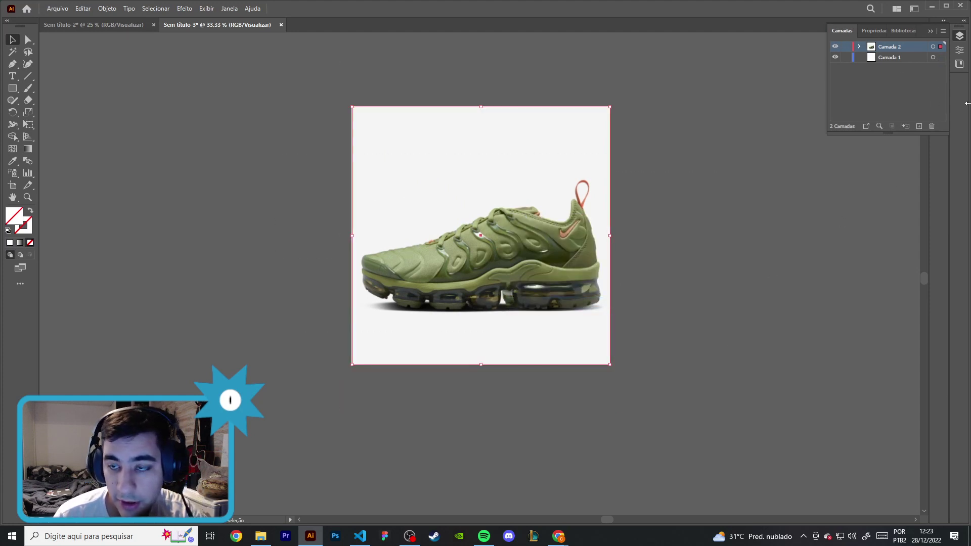
Delete the empty Camada 1, rename the layer NIKE SHOES, lock it, and add a layer above
left_click(915, 60)
left_click(932, 126)
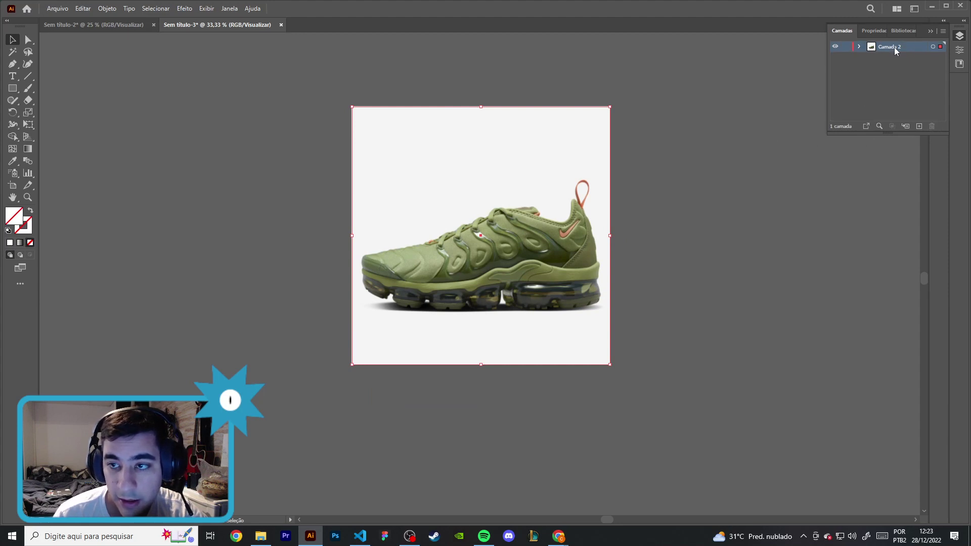
type("NIKE SHOES")
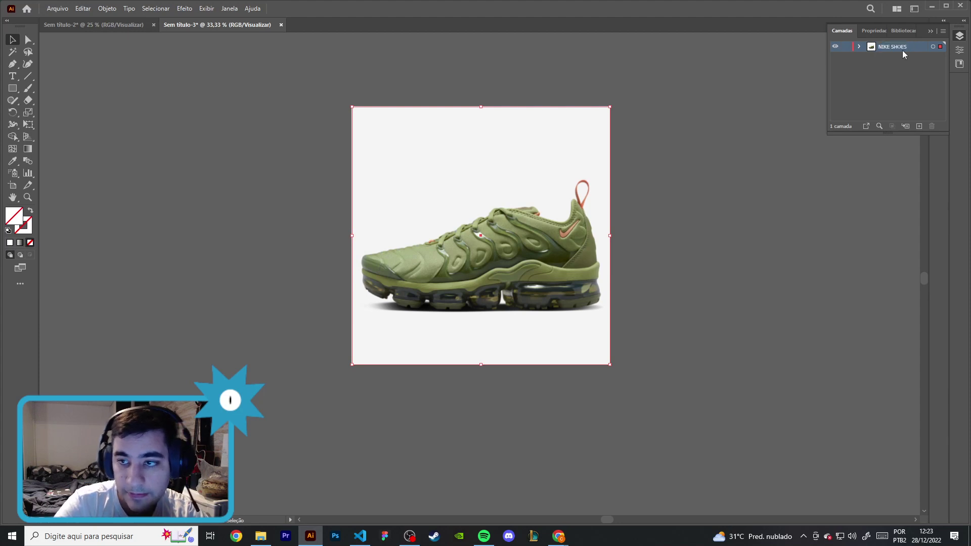
left_click(846, 47)
left_click(919, 125)
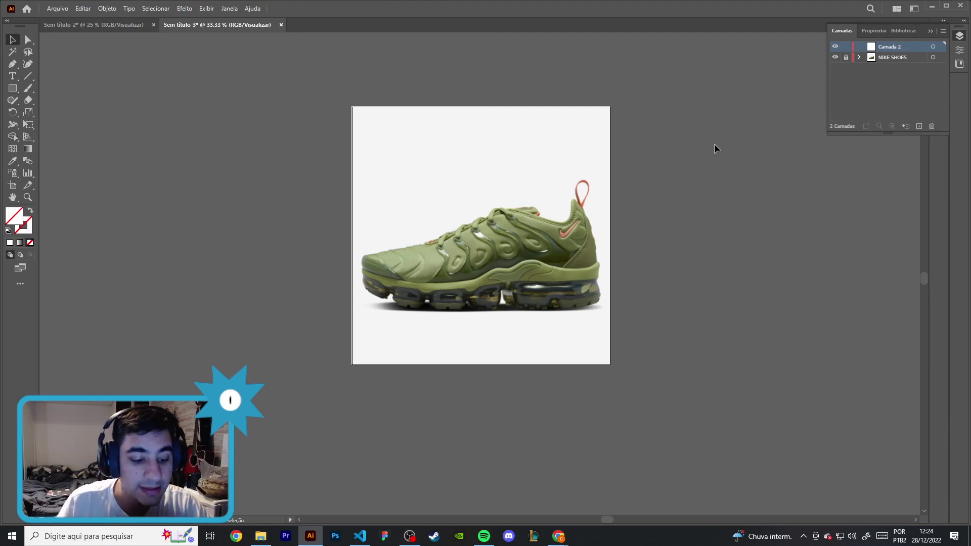
left_click(12, 76)
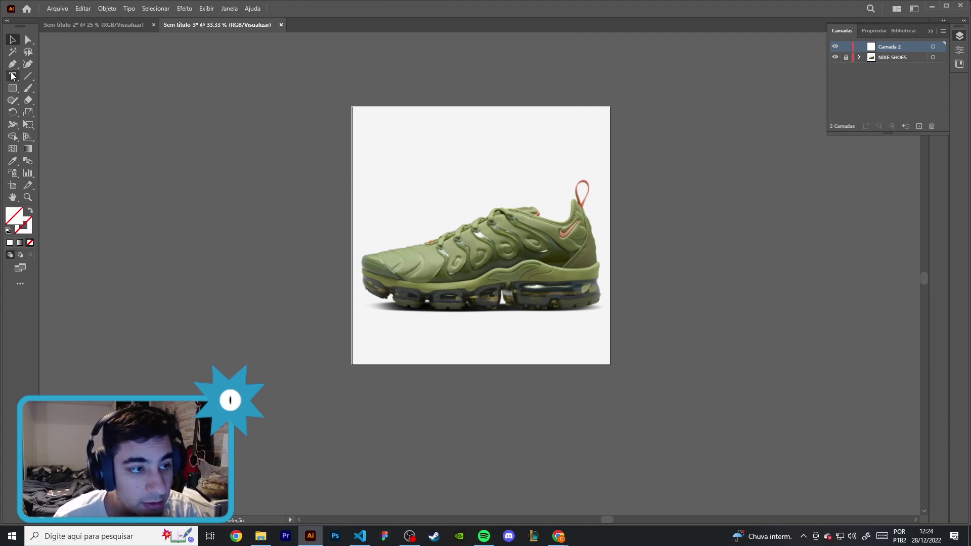
Draw a text frame across the top of the artboard and bring it back into view
left_click_drag(366, 119, 571, 197)
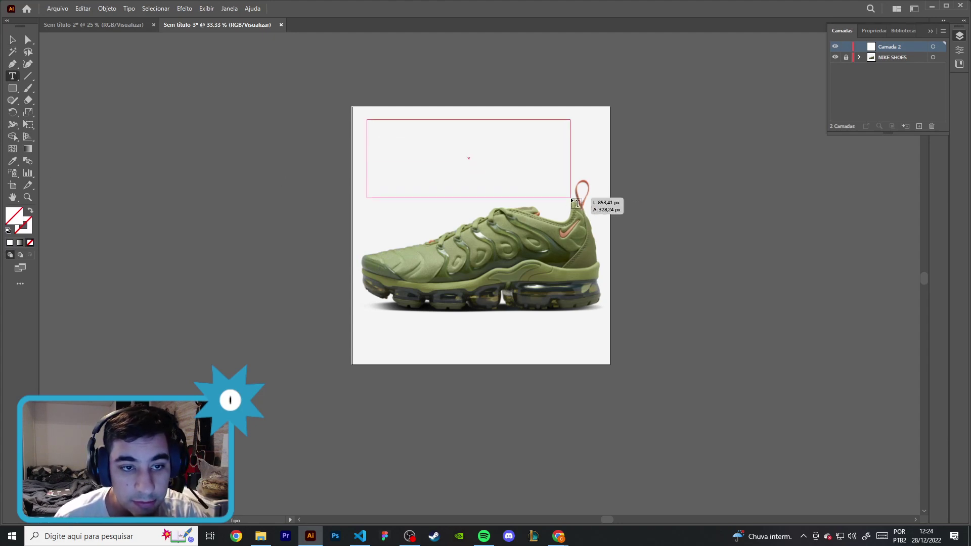
left_click(12, 39)
left_click(316, 108)
scroll(324, 111, "up", 4)
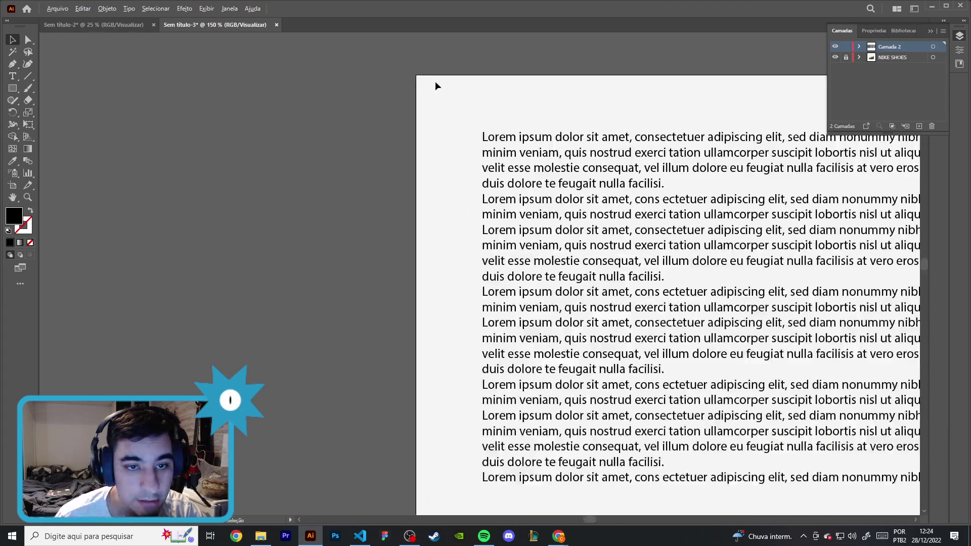
scroll(435, 80, "up", 3)
scroll(409, 86, "up", 5)
scroll(345, 89, "up", 2)
scroll(324, 116, "up", 2)
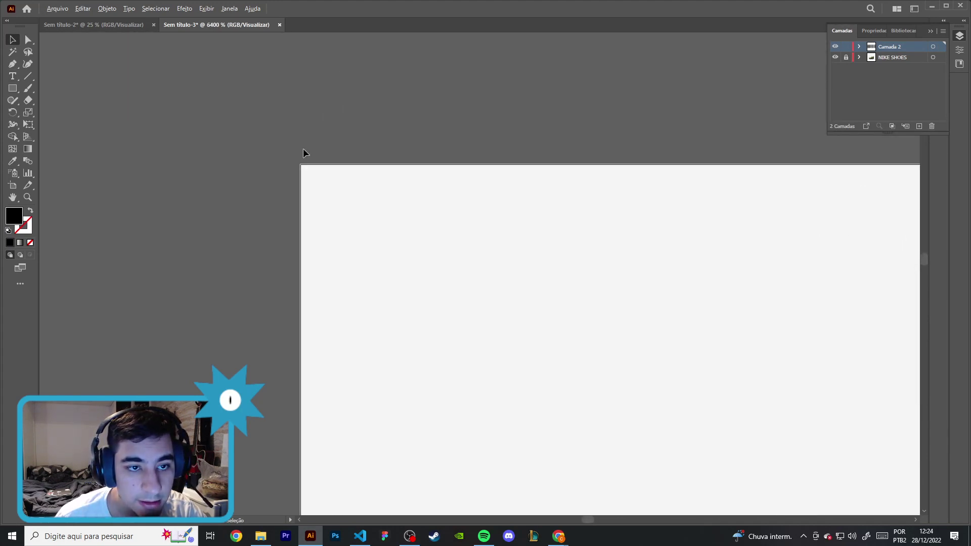
scroll(300, 131, "up", 1)
scroll(299, 126, "up", 3)
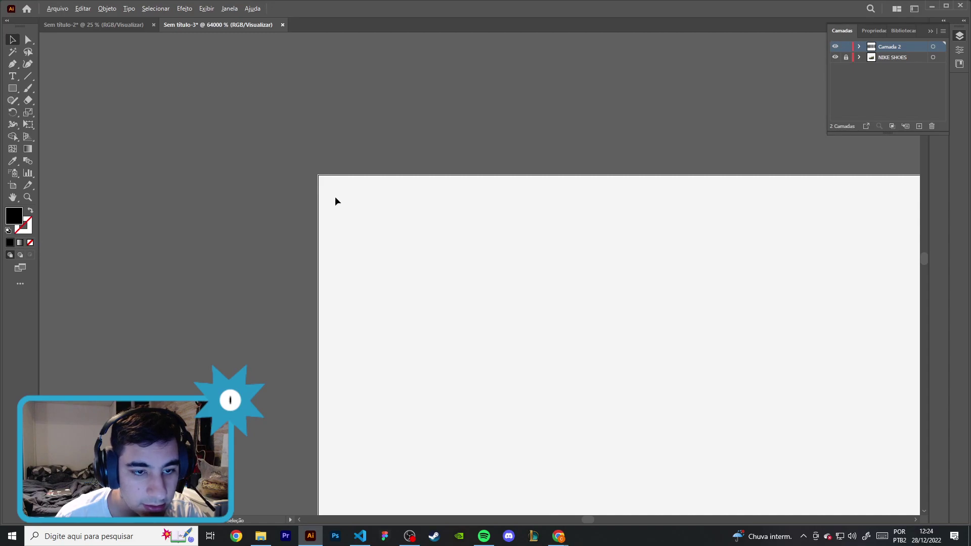
left_click_drag(336, 200, 375, 112)
scroll(338, 165, "up", 3)
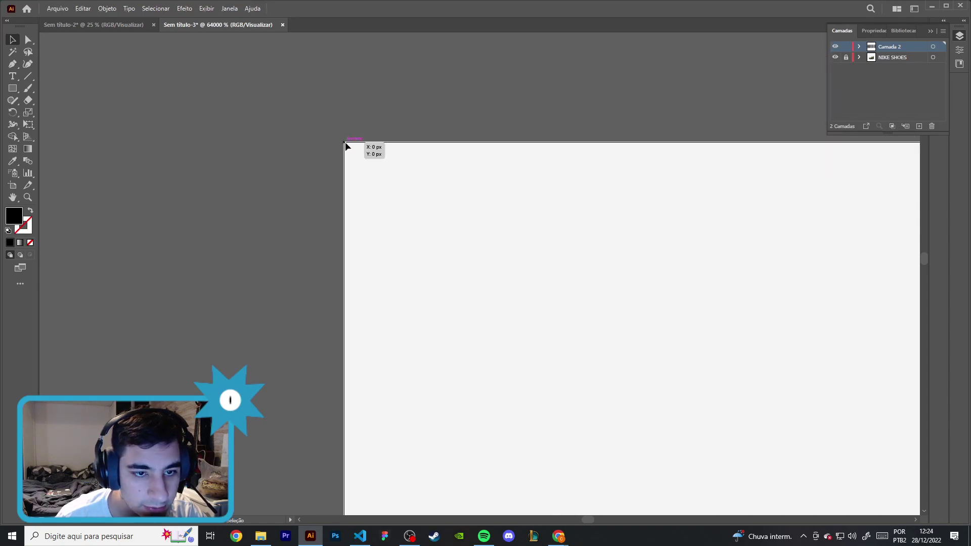
scroll(569, 300, "down", 5)
scroll(753, 374, "down", 3)
scroll(371, 122, "down", 3)
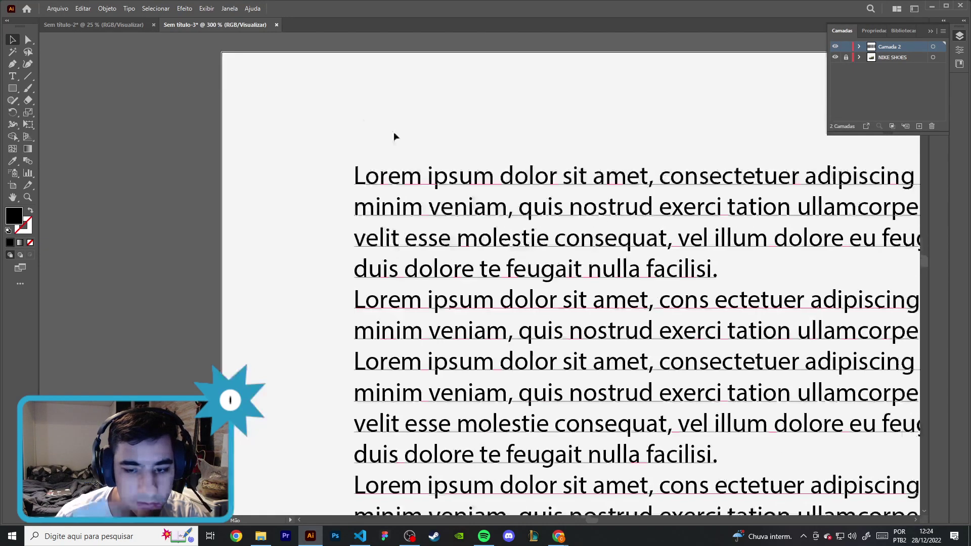
scroll(682, 270, "down", 5)
left_click_drag(682, 271, 474, 190)
Replace the Lorem ipsum placeholder with 'nike' at 72 pt and move it over the shoe
key("t")
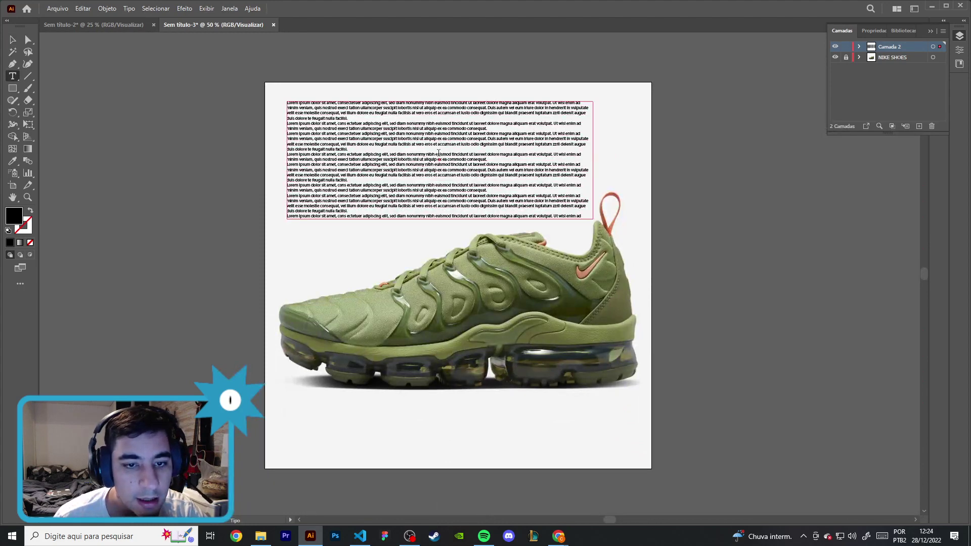
left_click(487, 195)
key("ctrl+a")
key("BackSpace")
type("KE")
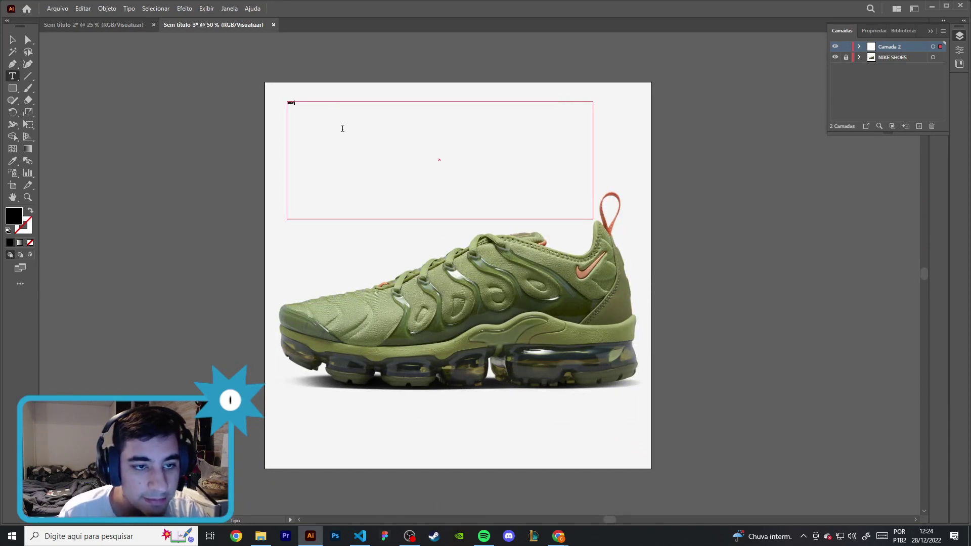
left_click(873, 30)
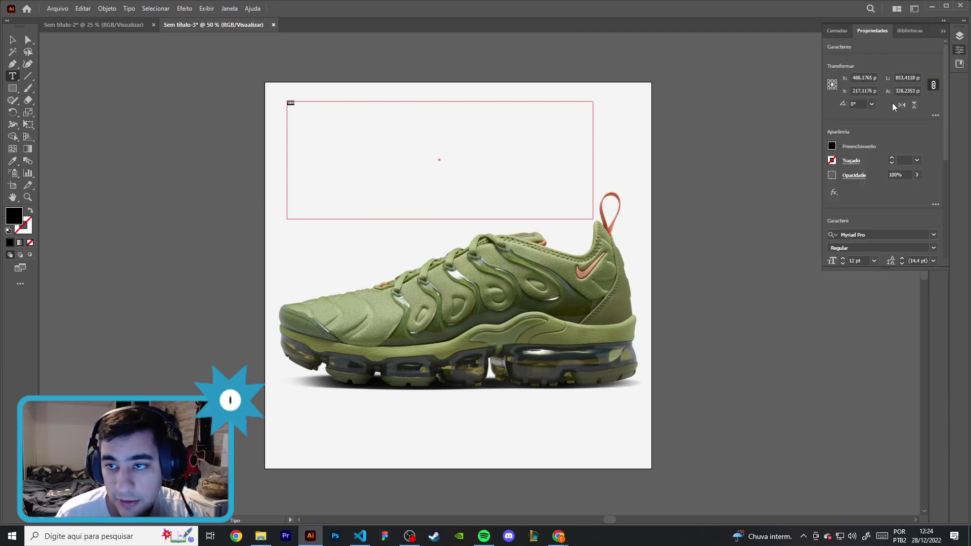
left_click(875, 261)
left_click(887, 440)
key("Escape")
left_click_drag(400, 166, 452, 198)
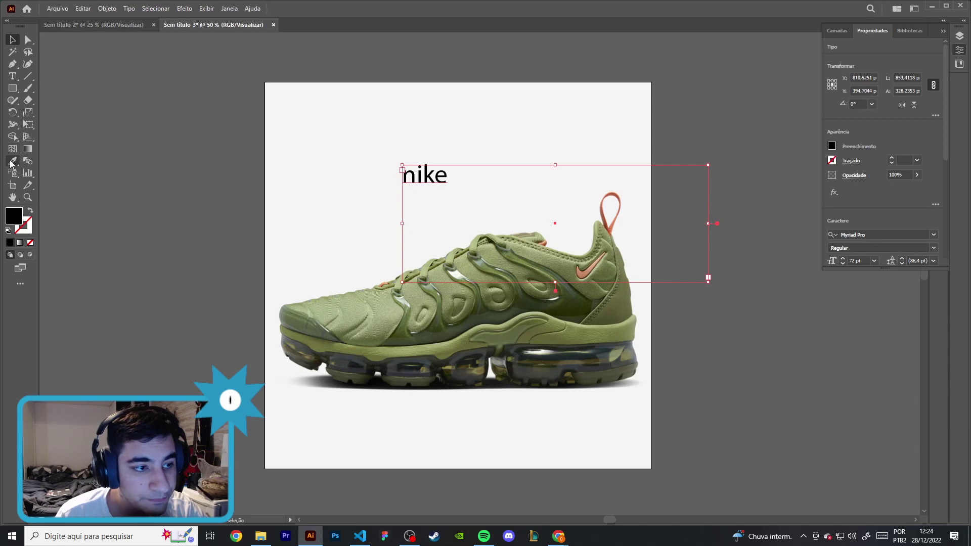
Retype the word in capitals as NIKE and select all of the text
left_click(13, 75)
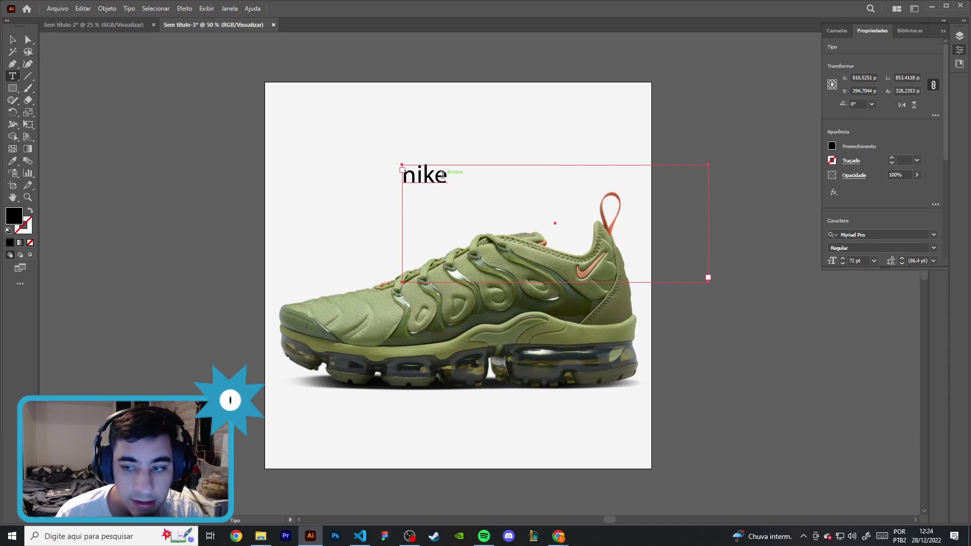
double_click(446, 178)
scroll(883, 192, "down", 3)
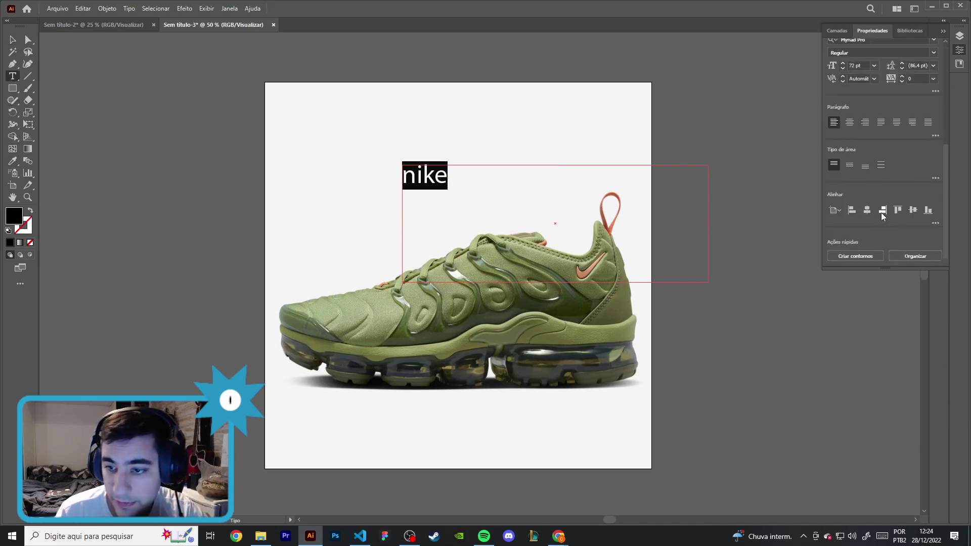
scroll(912, 176, "up", 3)
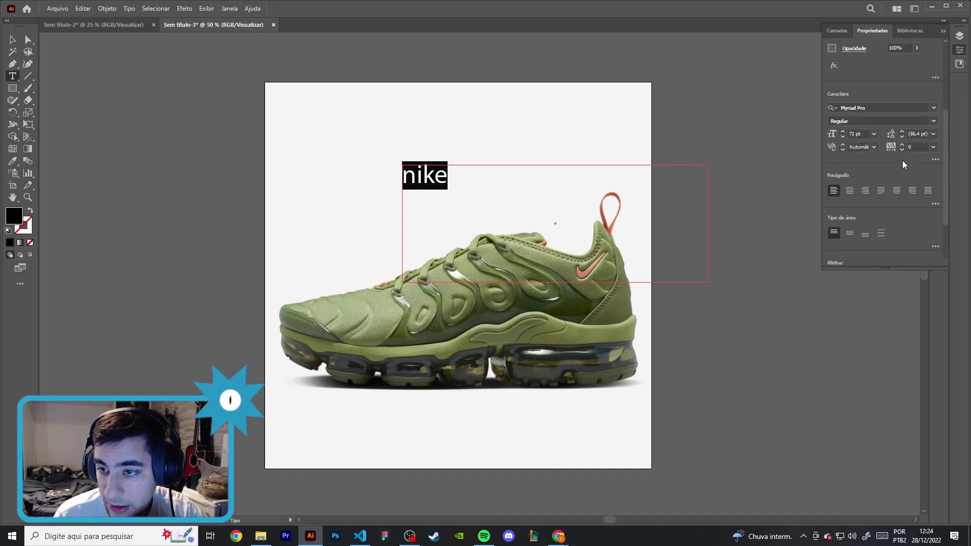
scroll(902, 160, "down", 3)
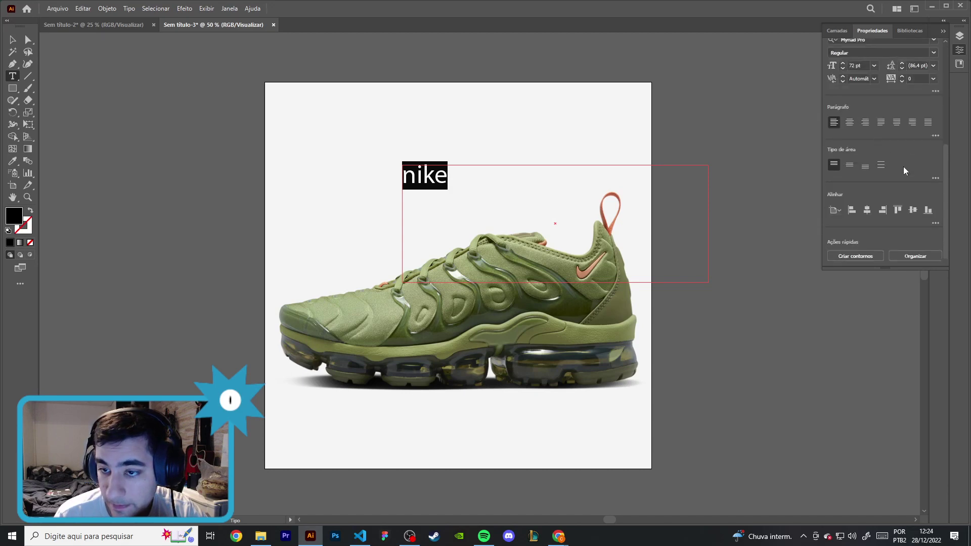
scroll(863, 226, "up", 5)
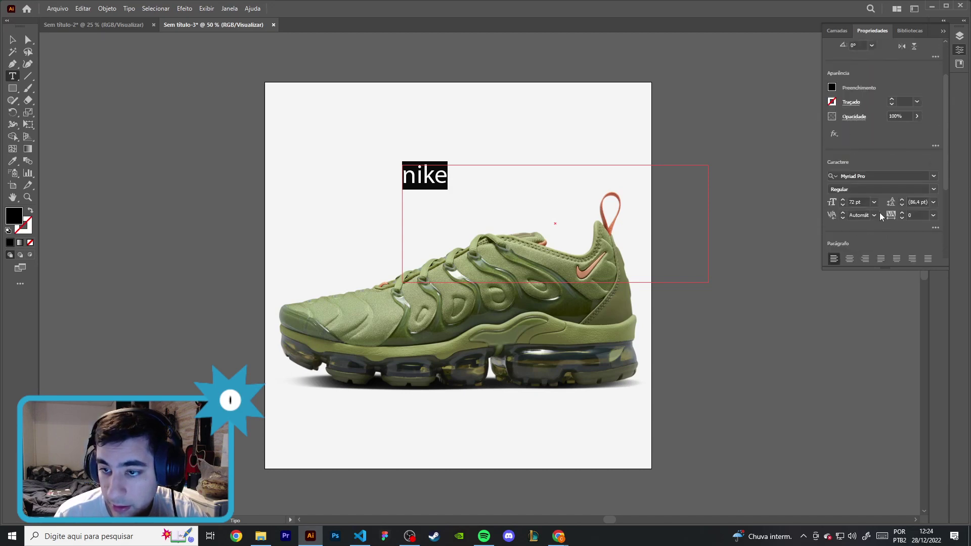
scroll(894, 172, "down", 1)
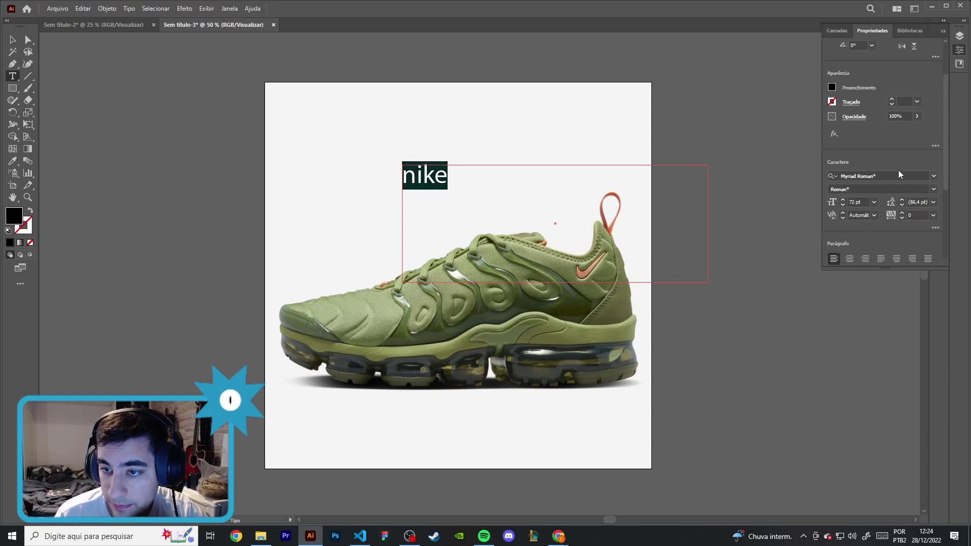
key("Right")
key("BackSpace")
key("BackSpace")
key("BackSpace")
key("BackSpace")
type("NIKE")
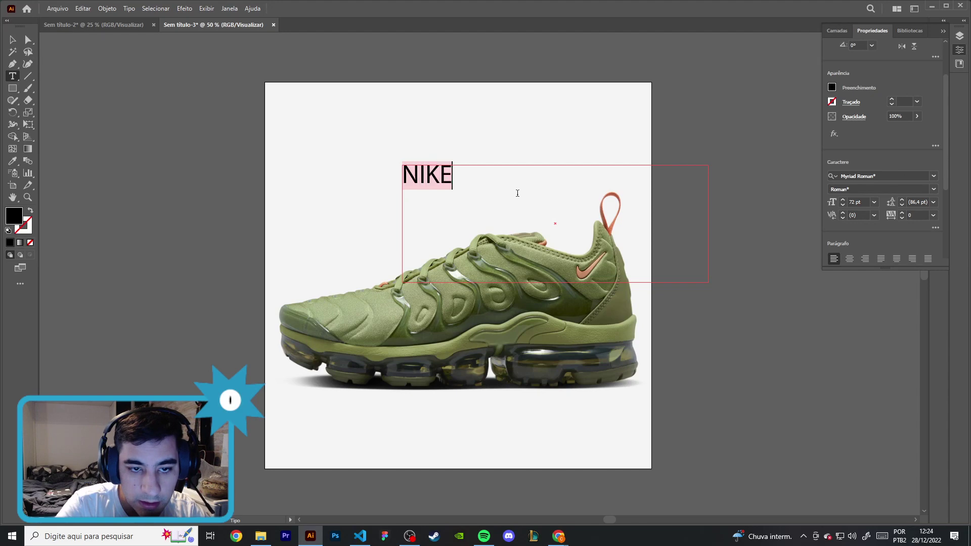
key("ctrl+a")
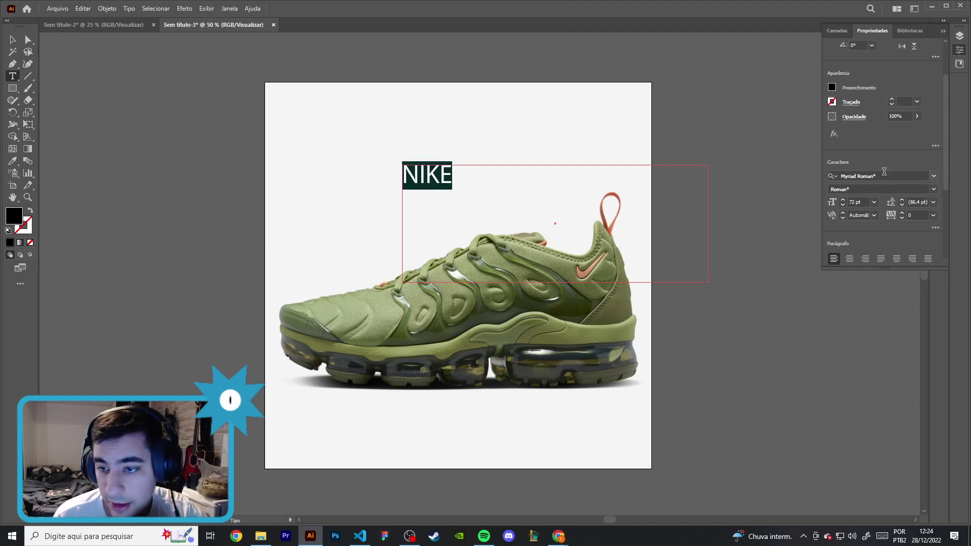
left_click(883, 176)
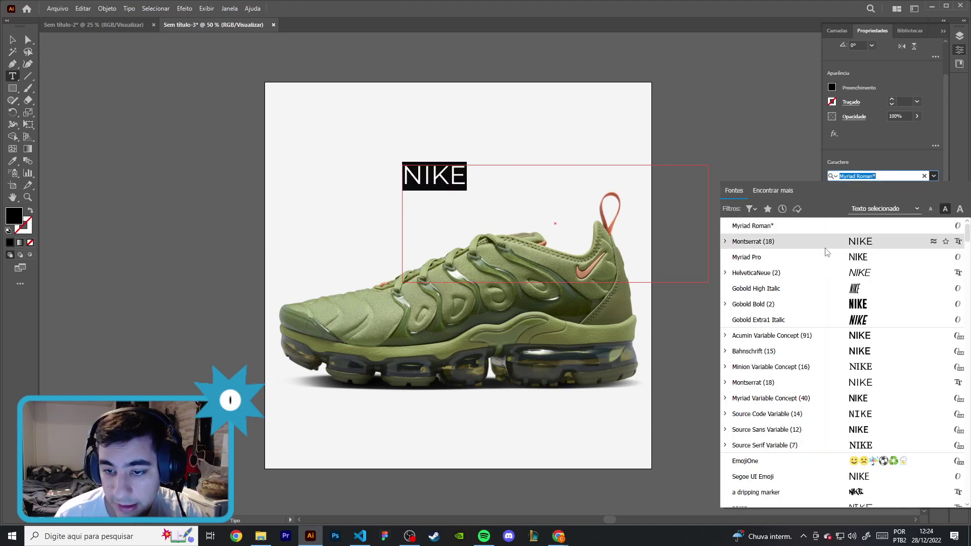
Set NIKE in Gobold Bold, centre-align it, and position it above the sneaker
left_click(795, 305)
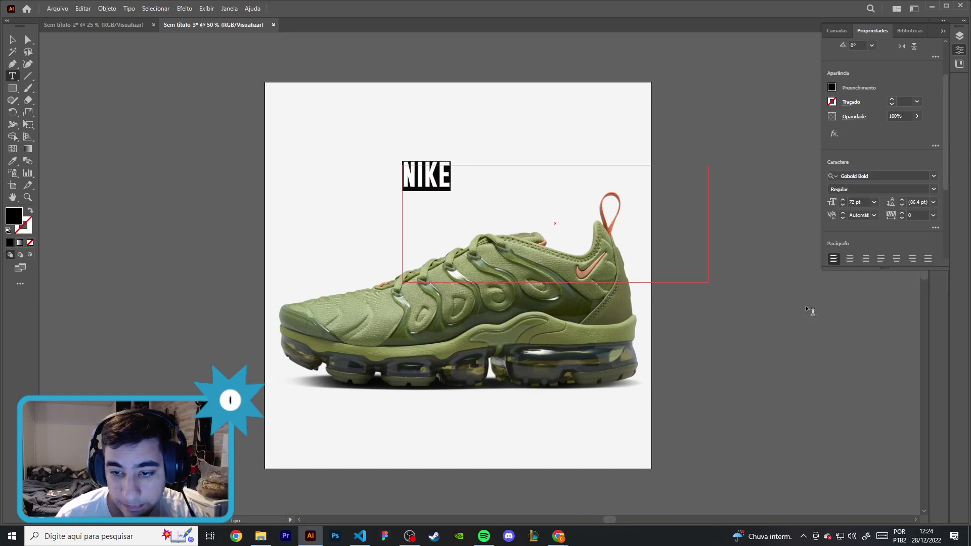
left_click(9, 43)
left_click_drag(430, 177, 450, 217)
left_click(494, 159)
left_click(468, 204)
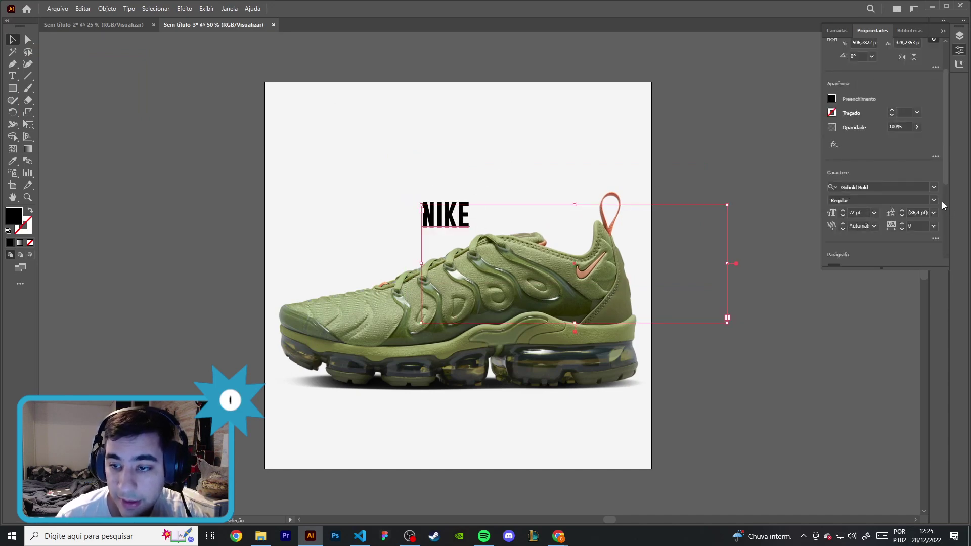
left_click_drag(947, 174, 948, 206)
left_click(850, 206)
left_click_drag(574, 217, 464, 205)
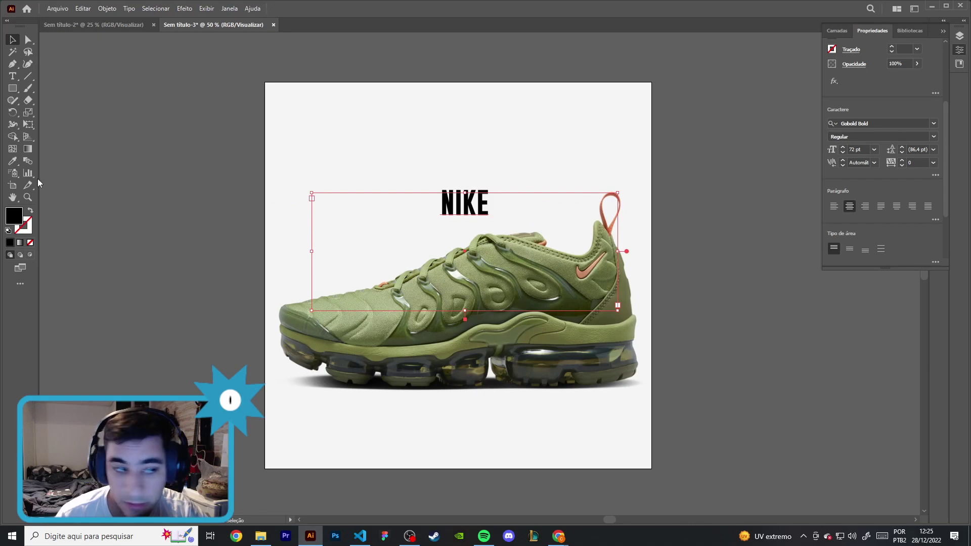
left_click(17, 164)
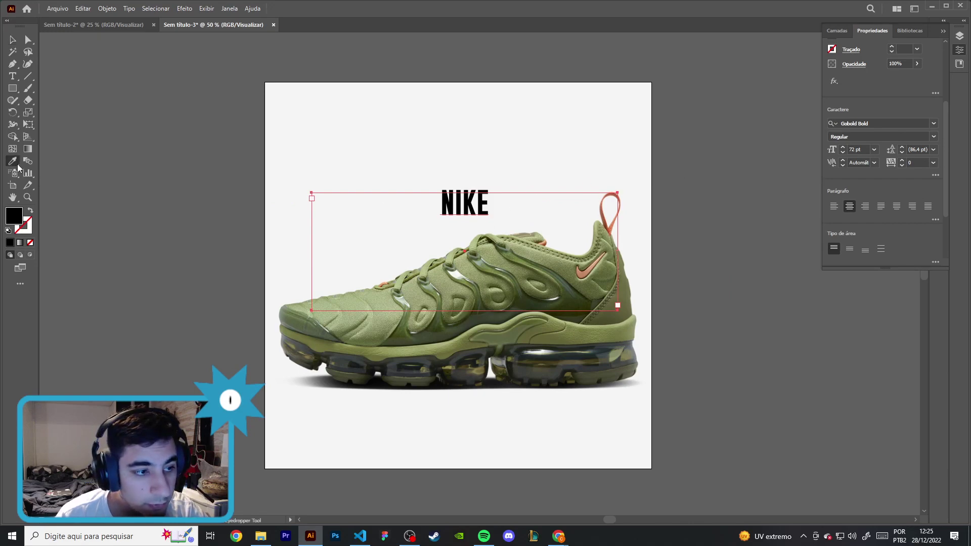
Colour NIKE with a light olive green sampled from the shoe
left_click(351, 294)
left_click(369, 296)
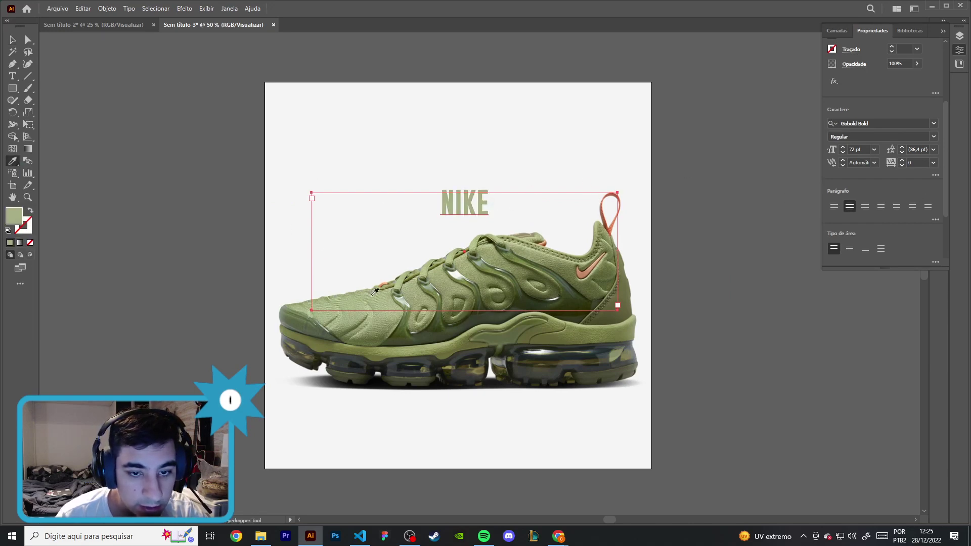
left_click(13, 40)
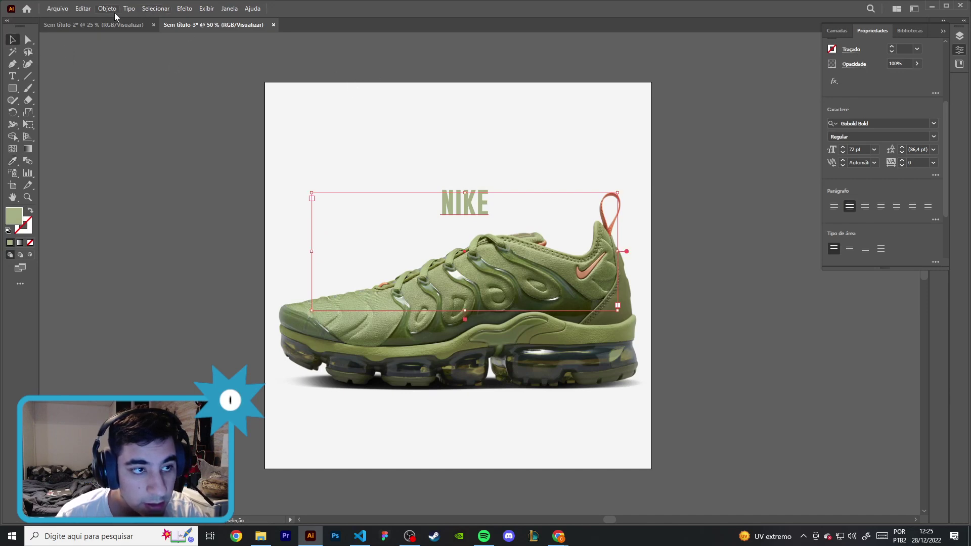
Expand NIKE into outline shapes with Object and Fill, undoing an accidental move
left_click(110, 9)
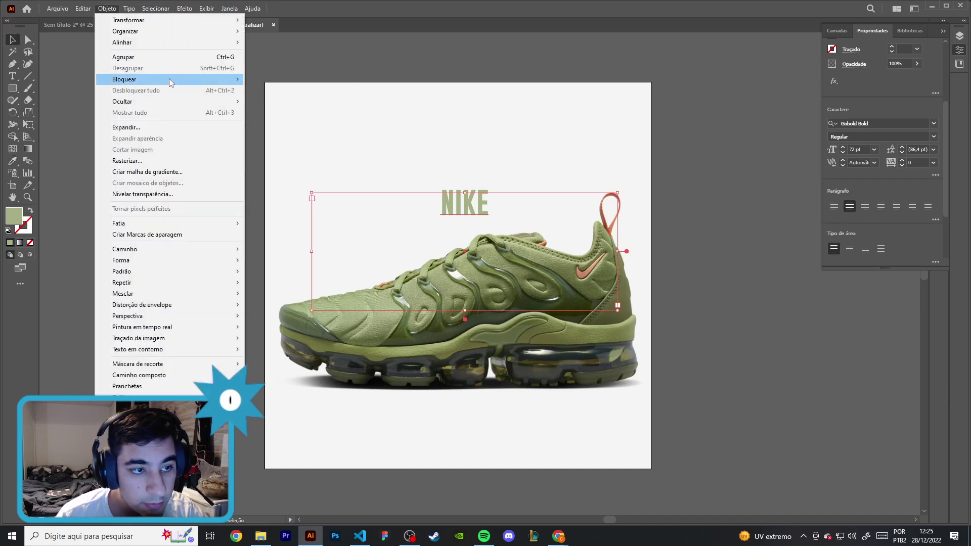
left_click(154, 130)
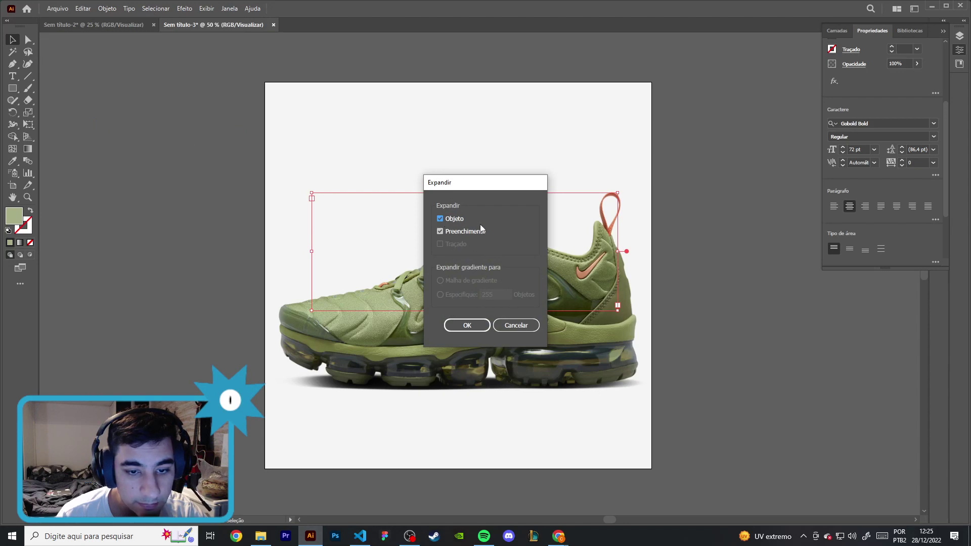
left_click(467, 325)
left_click(490, 185)
mouse_move(416, 236)
left_mouse_down()
mouse_move(533, 163)
mouse_move(509, 189)
left_mouse_up()
left_click(533, 124)
key("ctrl+z")
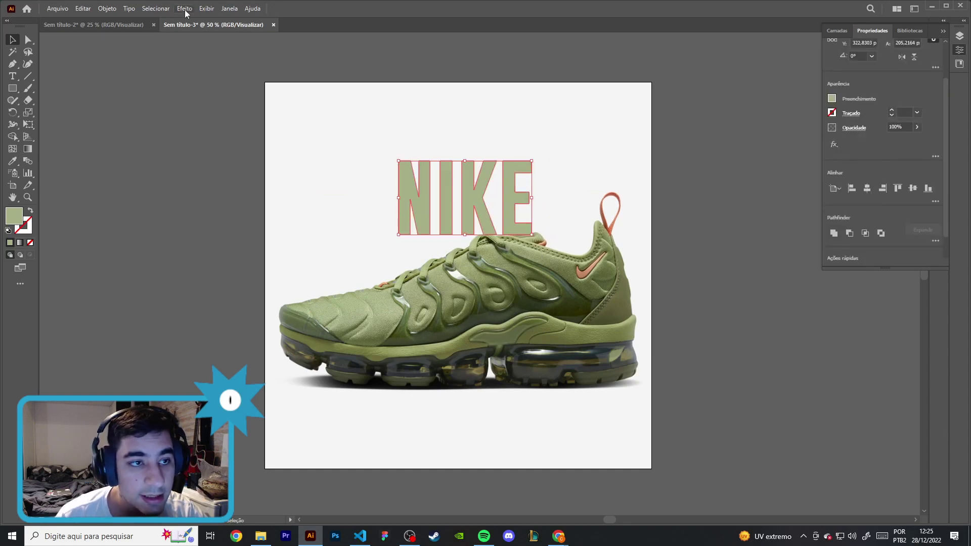
Open the Arc warp options and try the Wave style and vertical orientation
left_click(185, 10)
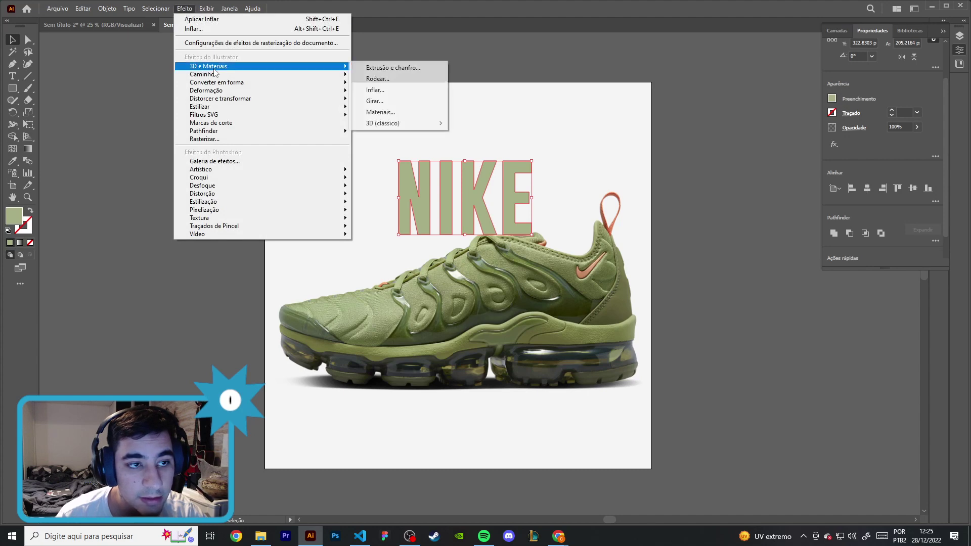
mouse_move(207, 90)
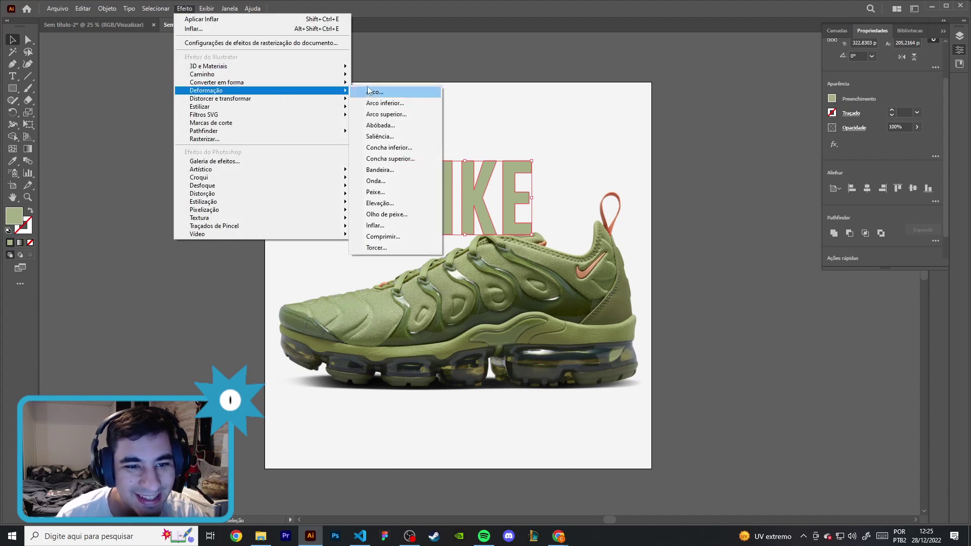
left_click(375, 92)
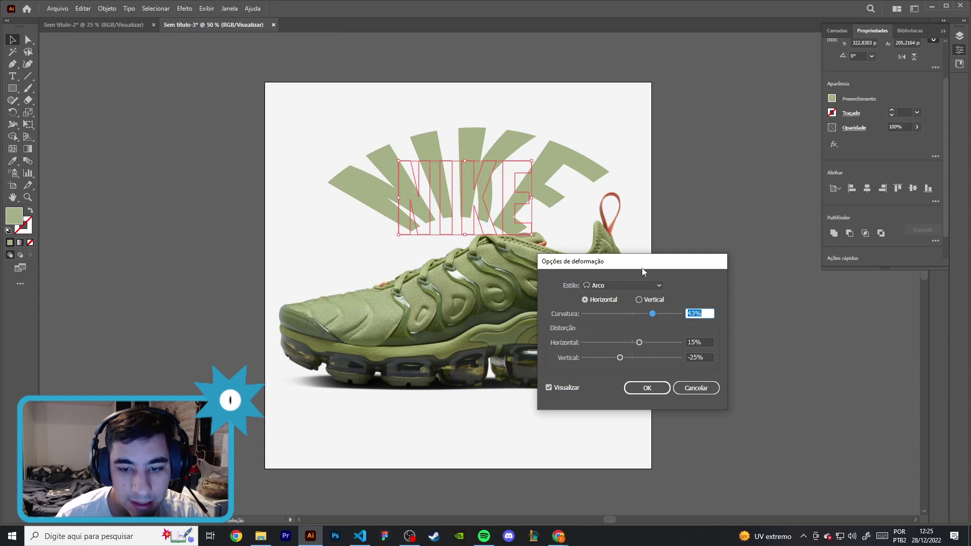
left_click_drag(643, 272, 728, 199)
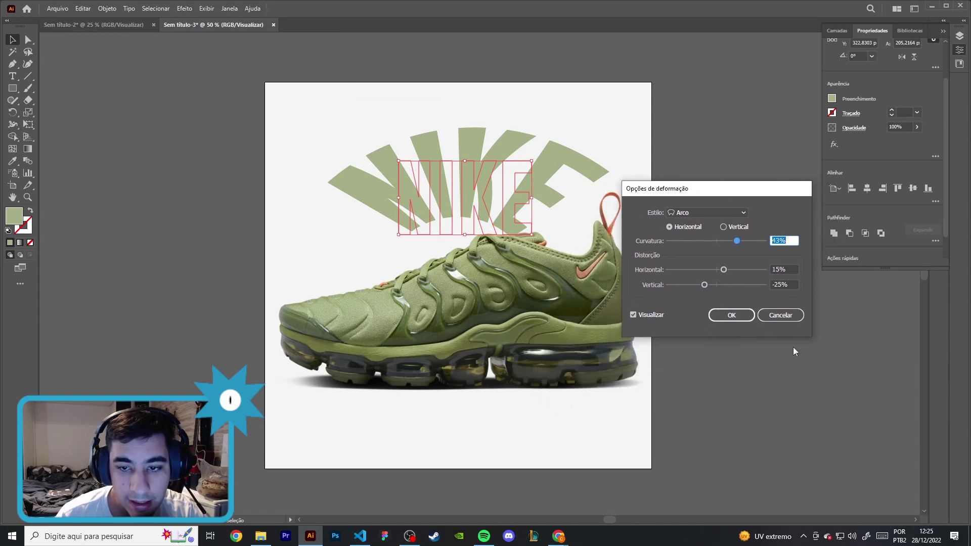
left_click_drag(737, 241, 720, 242)
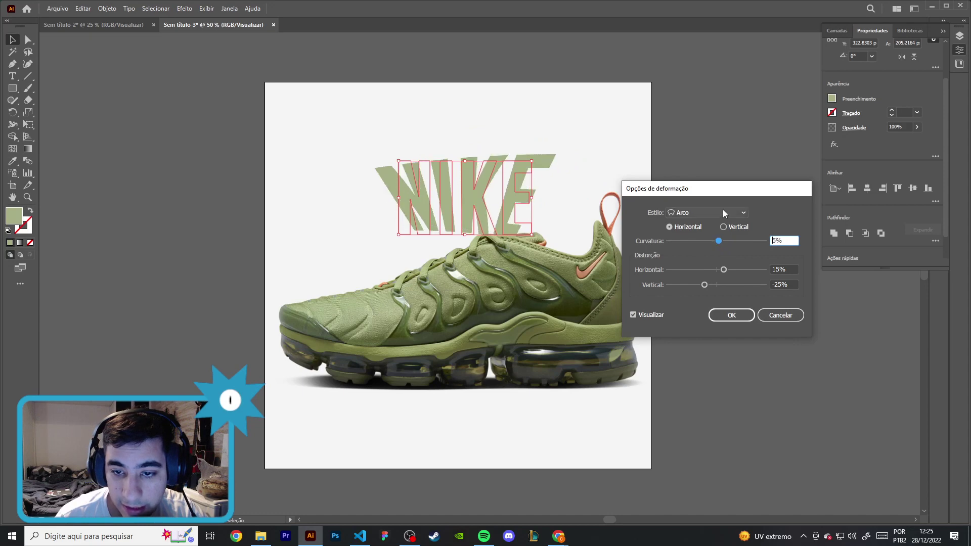
left_click(724, 213)
left_click(697, 322)
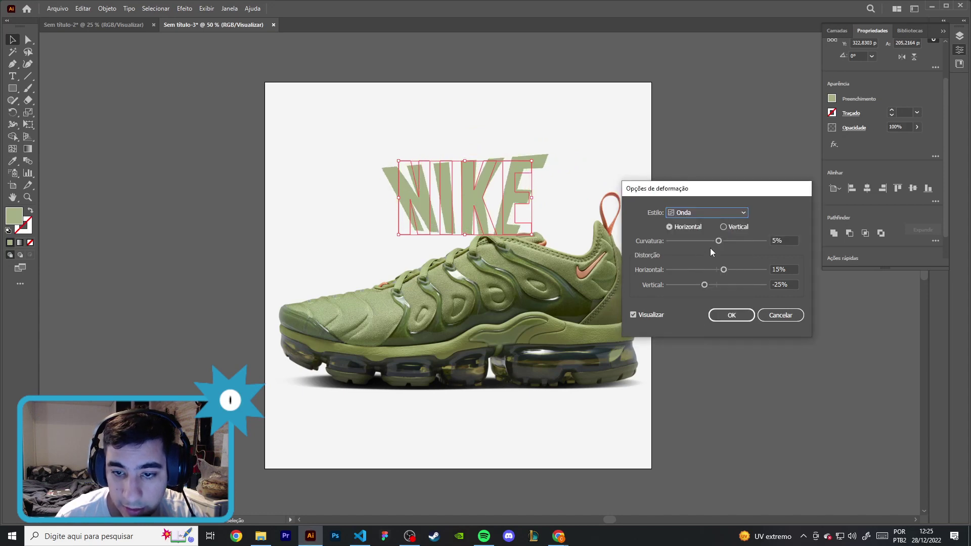
left_click_drag(718, 241, 736, 241)
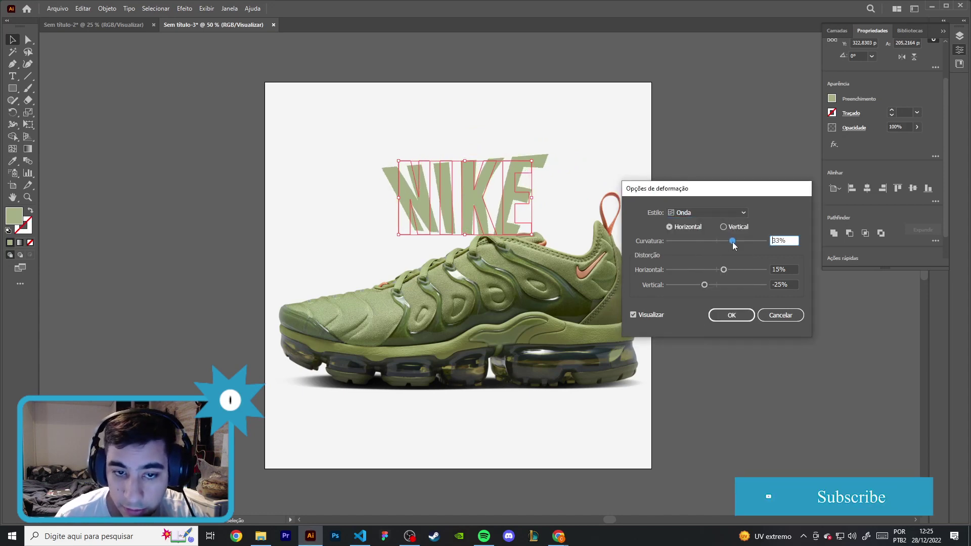
mouse_move(725, 270)
left_mouse_down()
mouse_move(714, 270)
mouse_move(729, 285)
mouse_move(715, 285)
left_mouse_up()
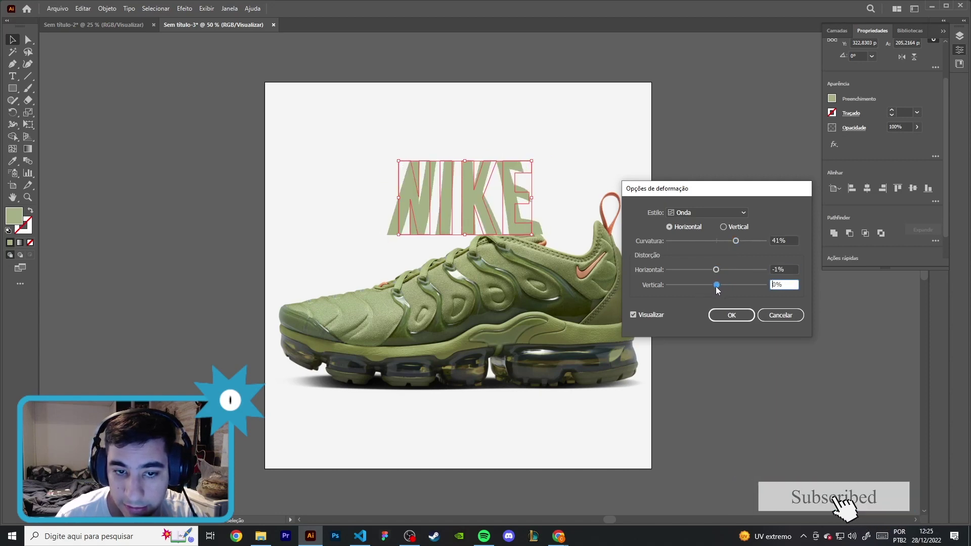
left_click(724, 227)
mouse_move(717, 270)
left_mouse_down()
mouse_move(735, 270)
mouse_move(720, 270)
mouse_move(729, 285)
mouse_move(710, 285)
left_mouse_up()
Apply a horizontal Arc warp with about 19% bend and both distortions at 0%
left_click(720, 214)
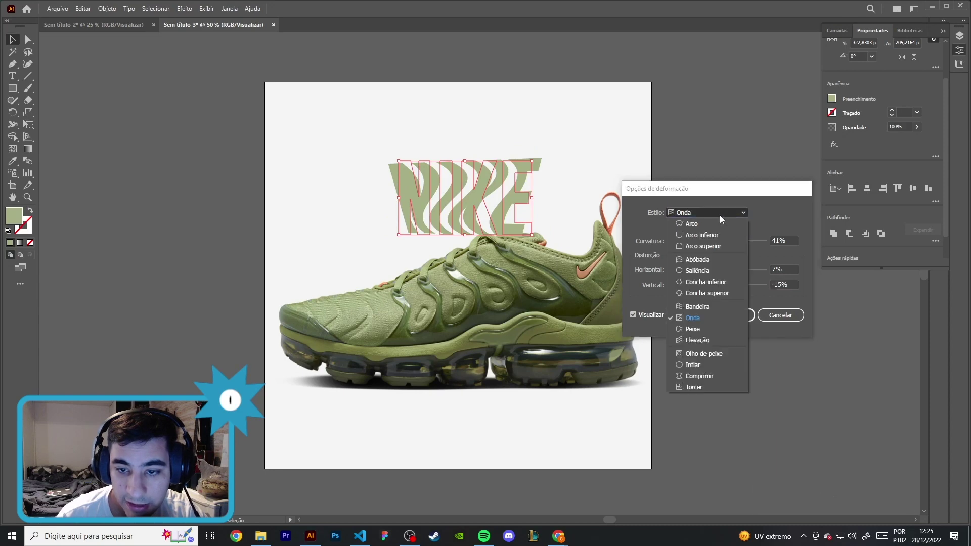
left_click(669, 226)
mouse_move(719, 240)
left_mouse_down()
mouse_move(697, 241)
mouse_move(726, 241)
left_mouse_up()
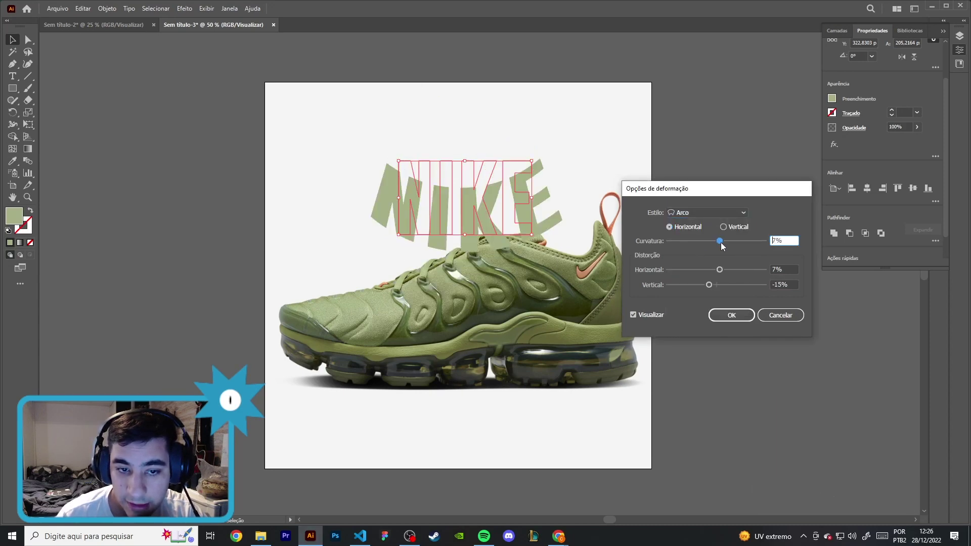
left_click_drag(717, 271, 722, 286)
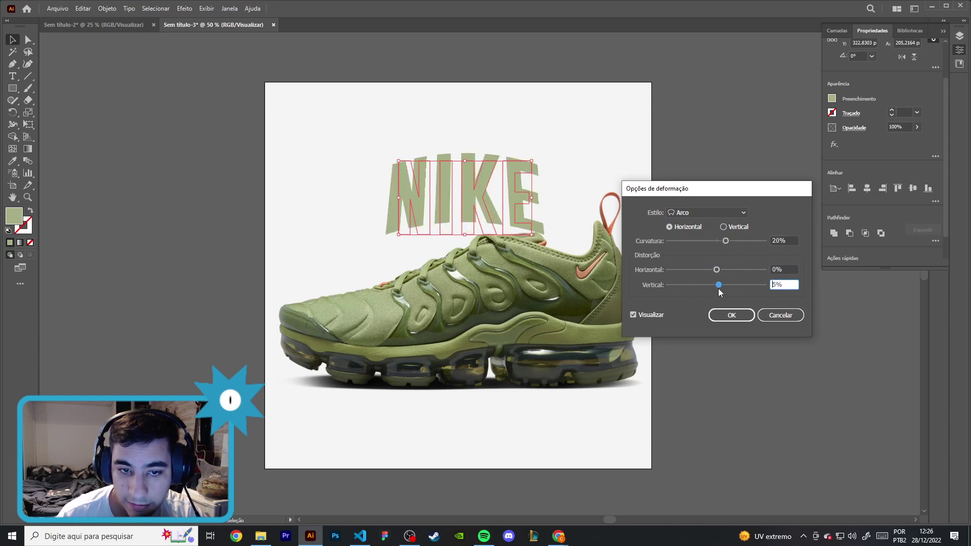
left_click_drag(724, 247, 727, 246)
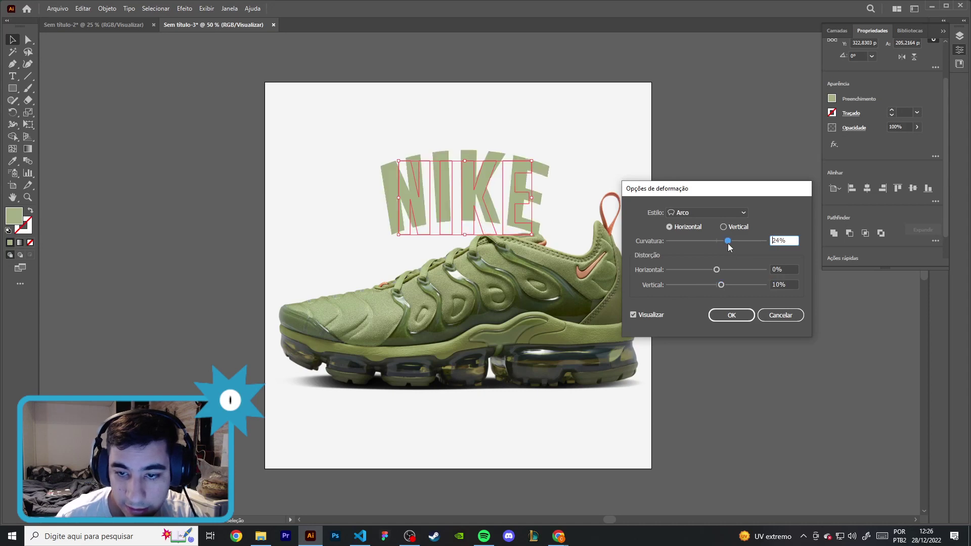
left_click_drag(729, 243, 715, 273)
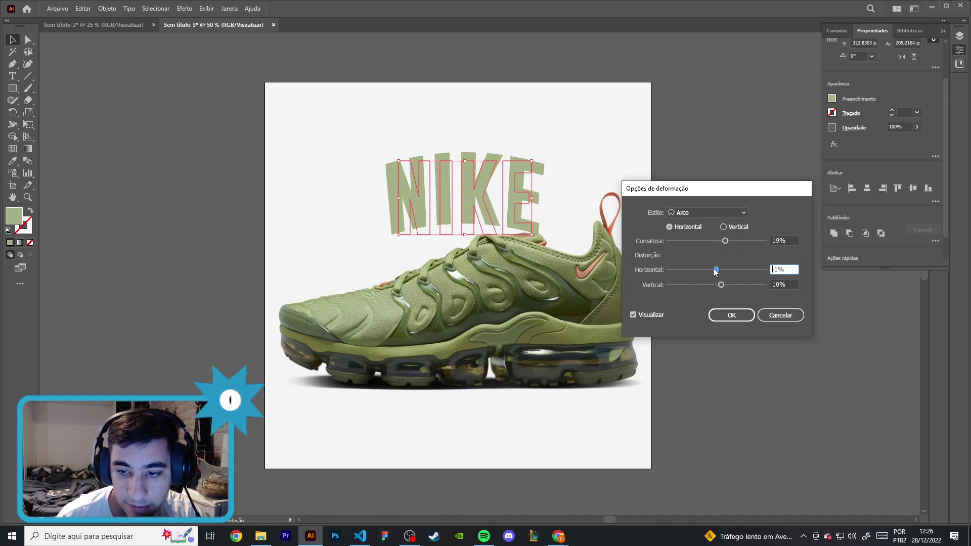
double_click(784, 285)
type("0")
key("shift+Tab")
type("0")
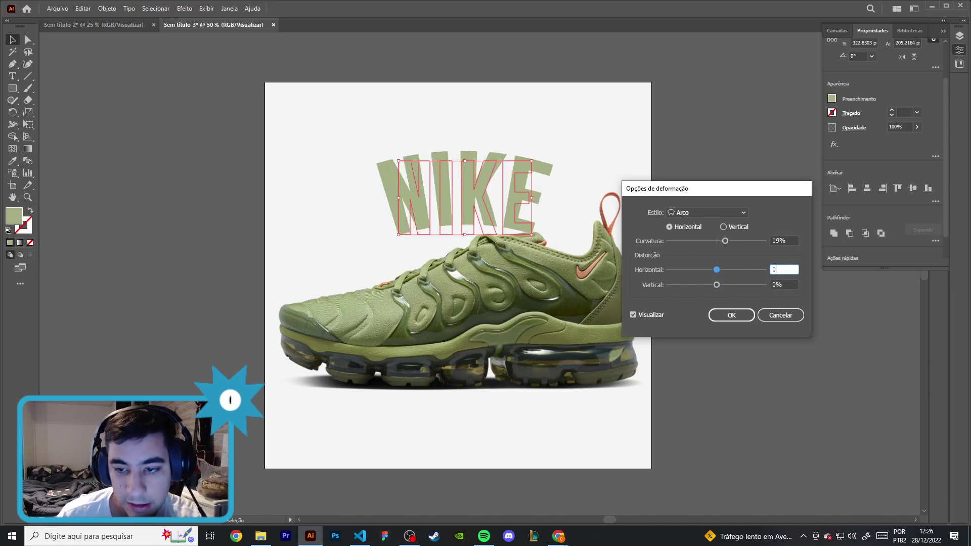
left_click(731, 315)
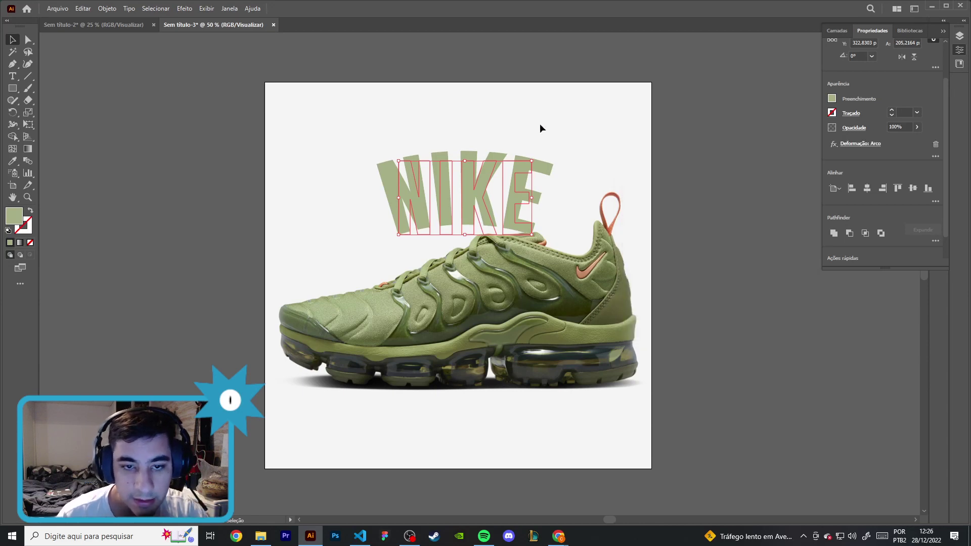
Reposition the arched NIKE above the sneaker, cancelling an extra arc warp
left_click(541, 129)
mouse_move(517, 186)
left_mouse_down()
mouse_move(539, 171)
mouse_move(521, 178)
left_mouse_up()
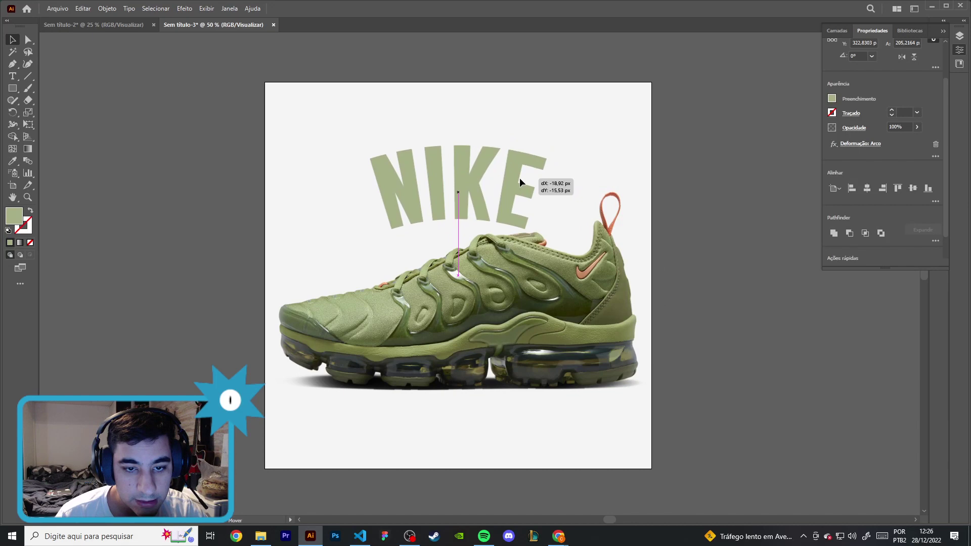
left_click_drag(520, 177, 519, 177)
left_click(184, 8)
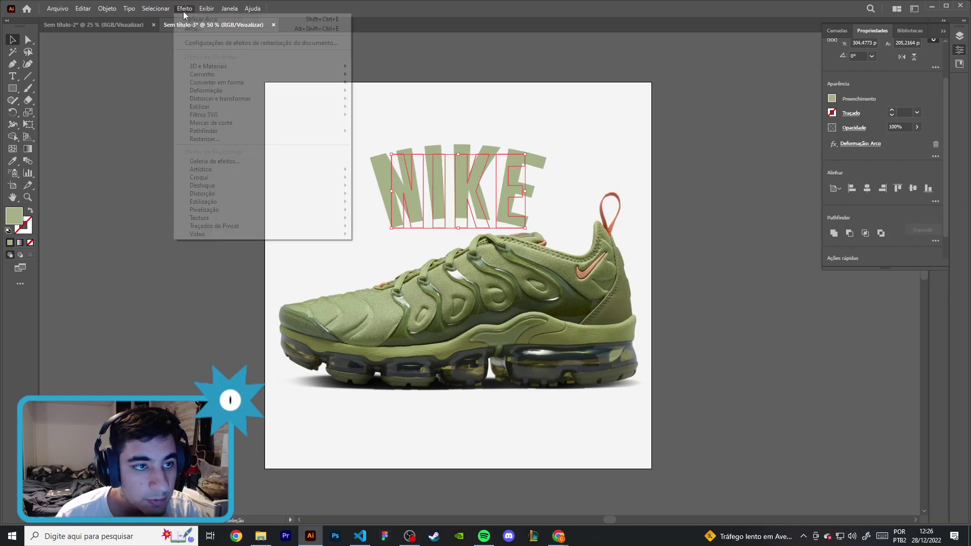
mouse_move(206, 90)
left_click(362, 94)
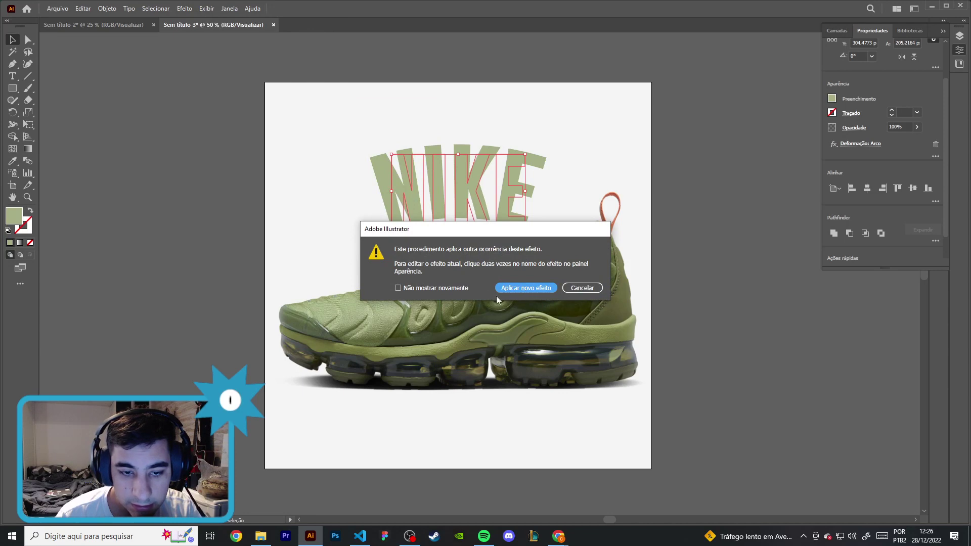
left_click(583, 288)
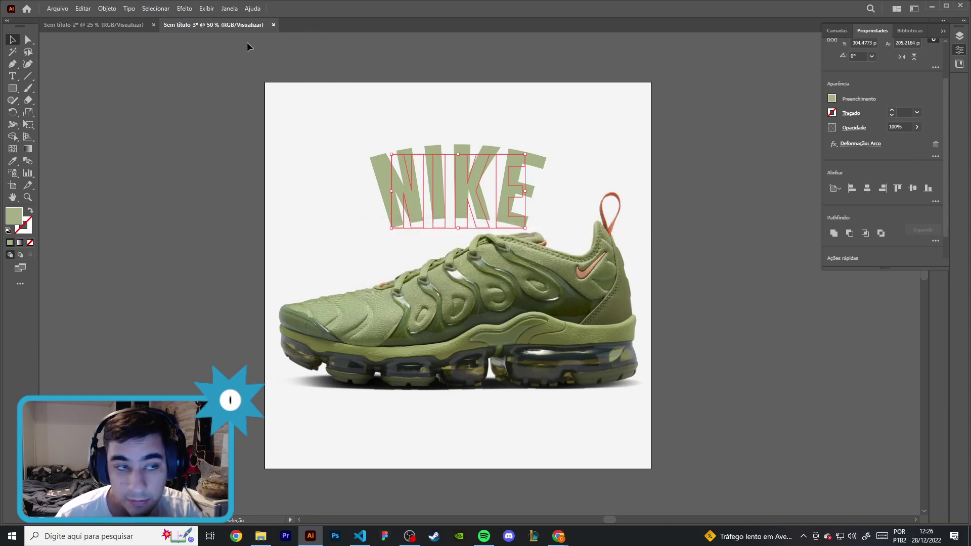
left_click(183, 11)
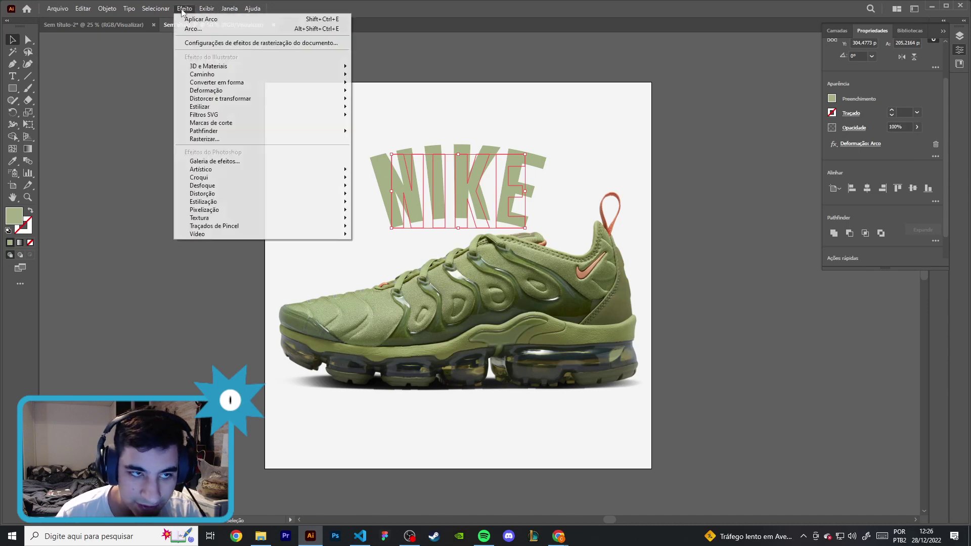
left_click(111, 130)
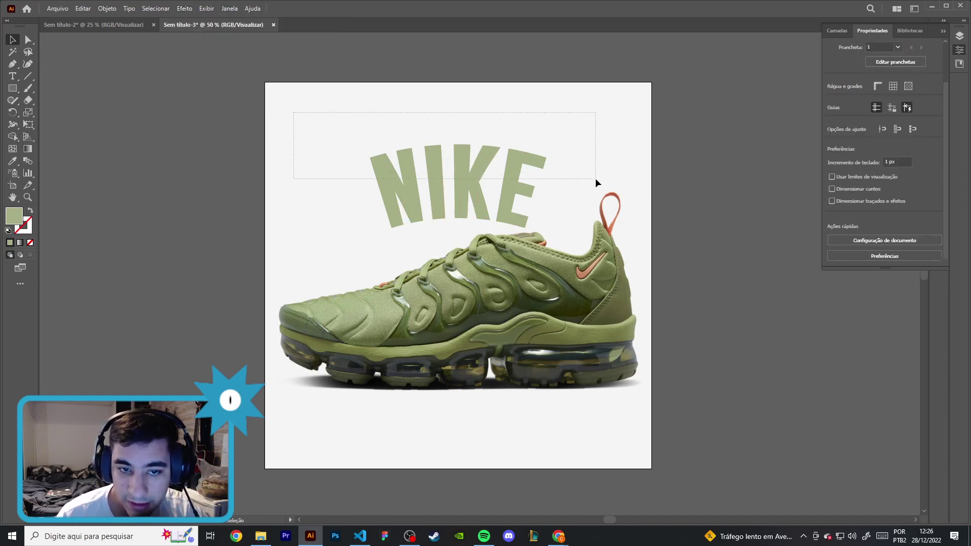
Edit the existing Deformação: Arco effect, lowering Curvatura to about 12%
left_click_drag(293, 112, 596, 178)
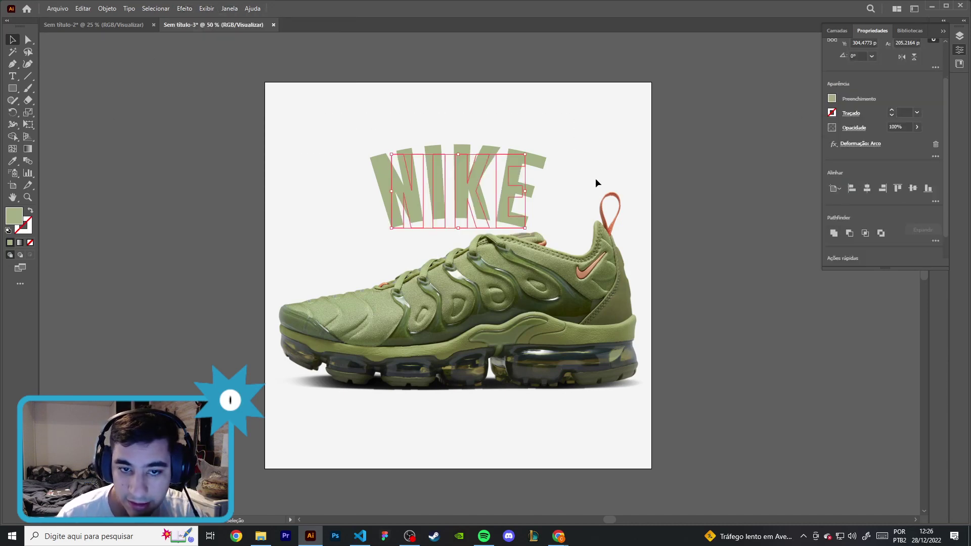
left_click(856, 147)
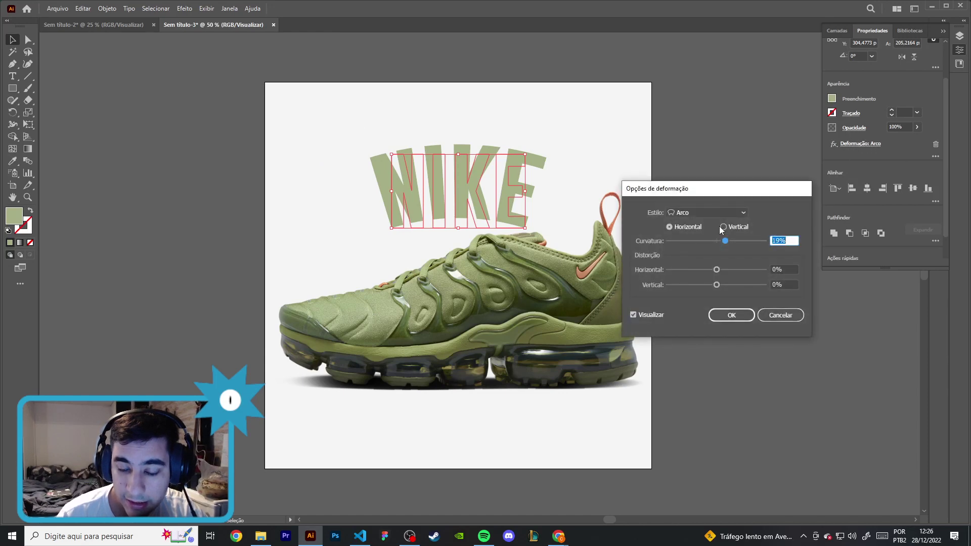
left_click_drag(725, 241, 720, 242)
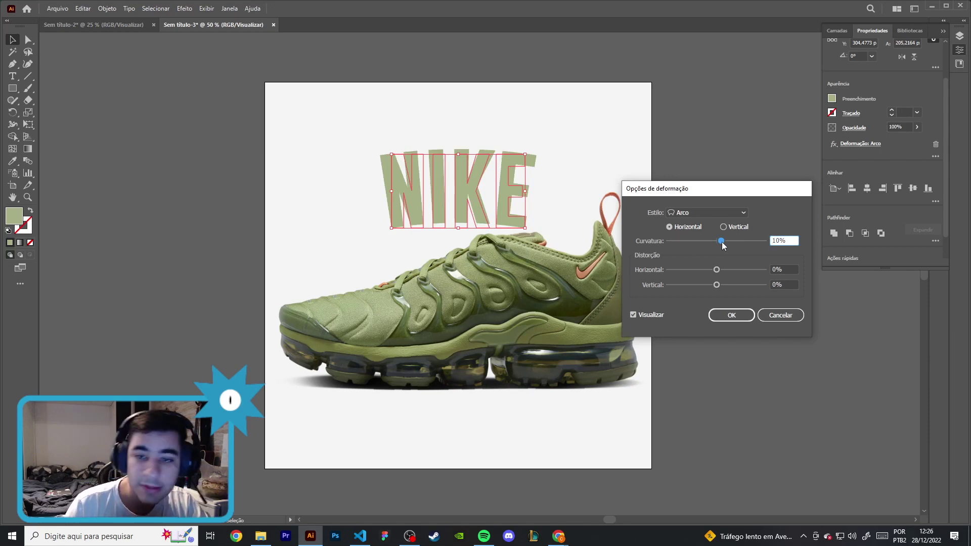
left_click_drag(722, 243, 719, 271)
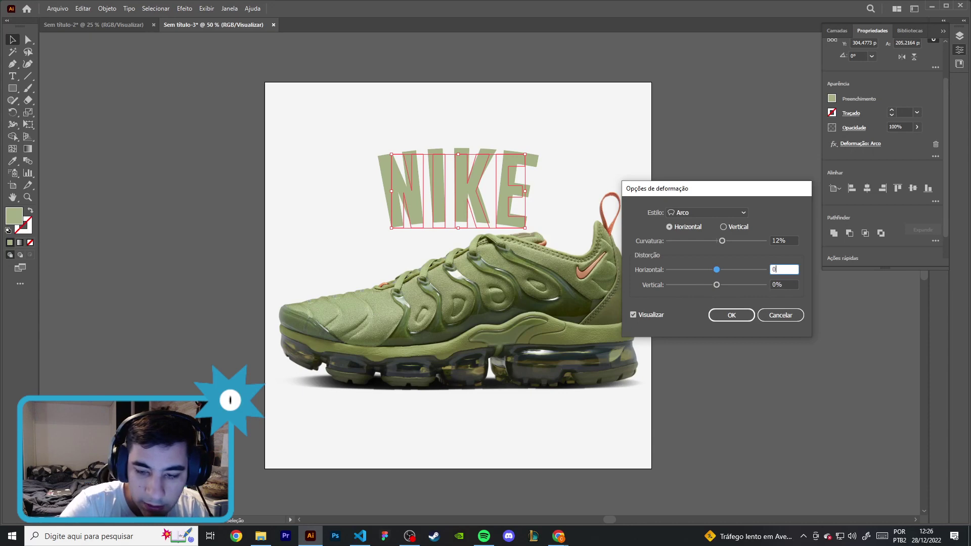
key("Return")
left_click(636, 153)
left_click(511, 188)
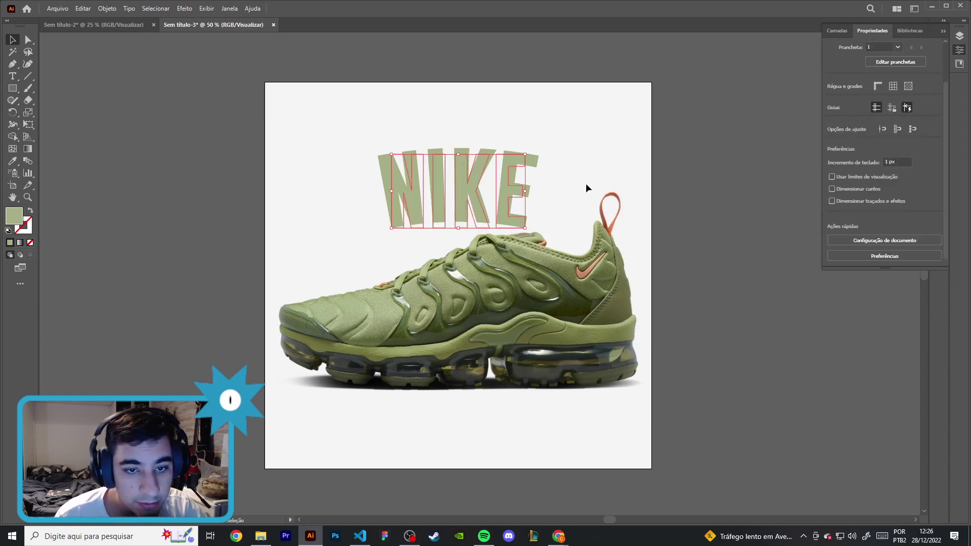
Apply a new Onda (wave) warp to NIKE with about 20% bend and slight distortion
left_click(185, 9)
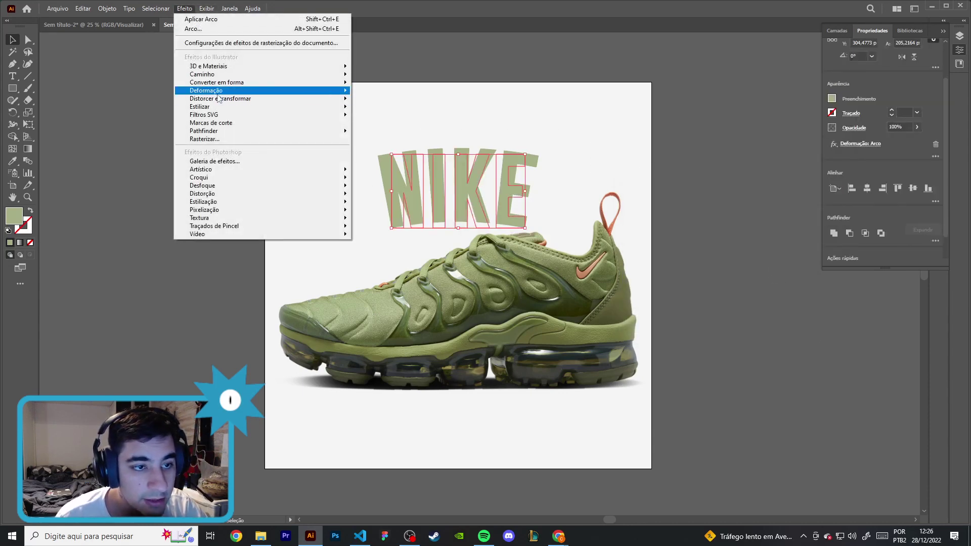
left_click(390, 92)
left_click(548, 288)
left_click(726, 213)
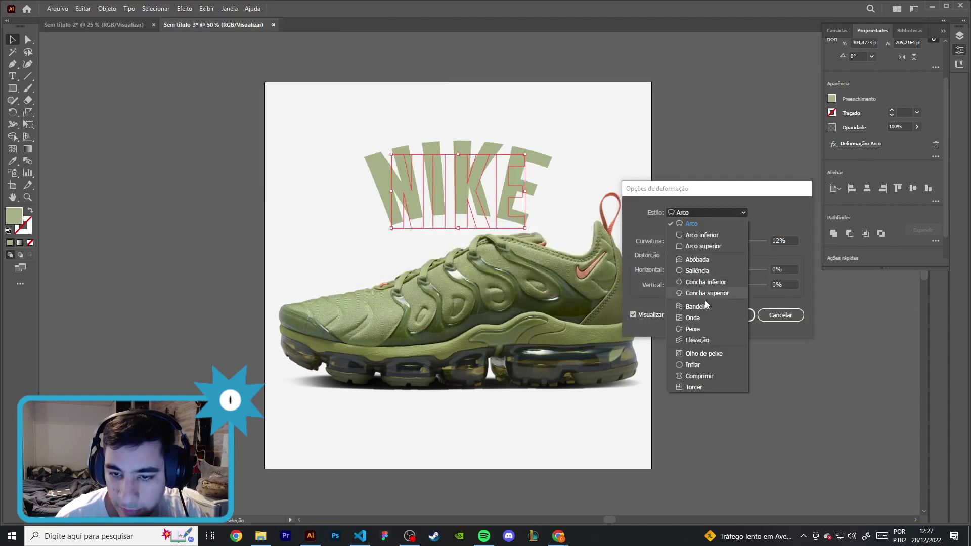
left_click(705, 317)
mouse_move(723, 241)
left_mouse_down()
mouse_move(740, 241)
mouse_move(708, 285)
mouse_move(725, 285)
mouse_move(713, 271)
left_mouse_up()
left_click(724, 270)
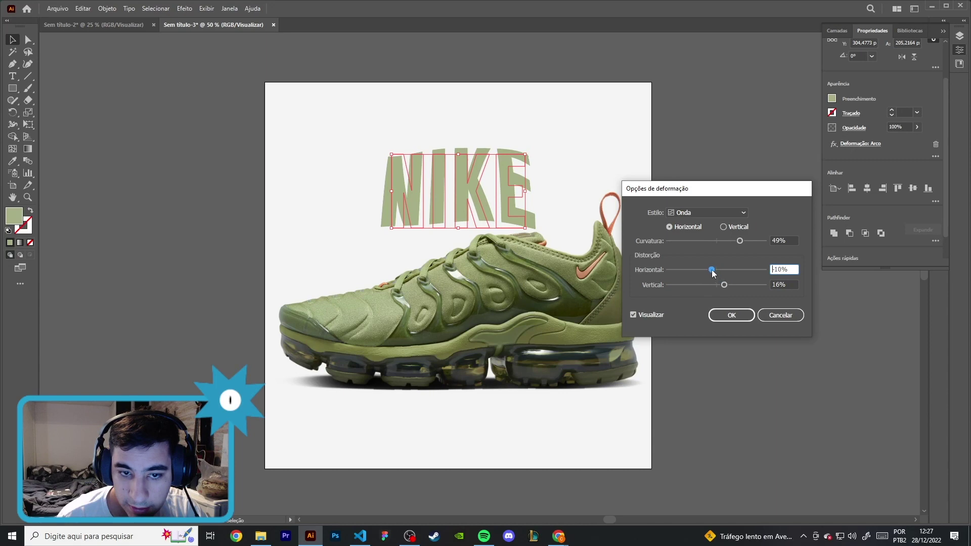
mouse_move(741, 241)
left_mouse_down()
mouse_move(726, 242)
mouse_move(734, 244)
left_mouse_up()
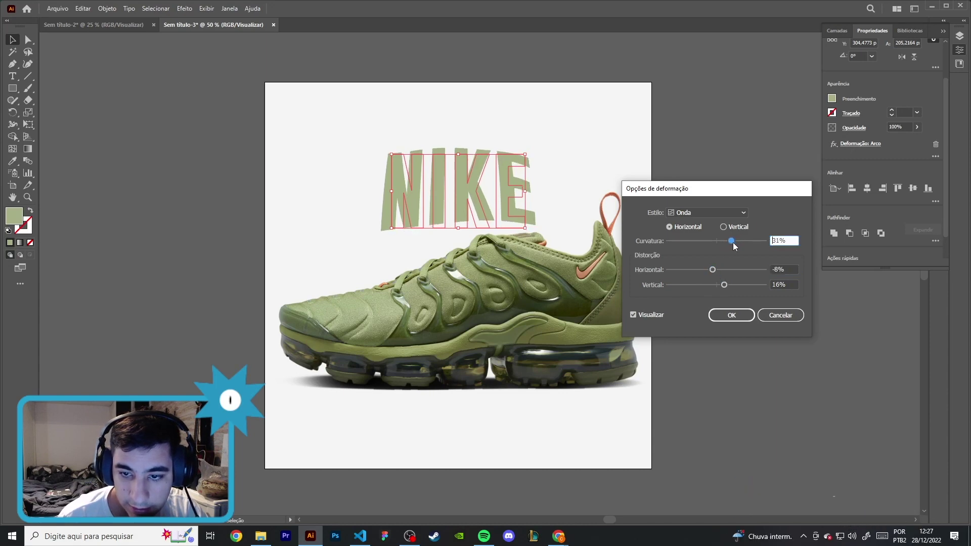
left_click(731, 316)
Nudge the warped NIKE headline slightly lower and reselect it
left_click(619, 144)
left_click_drag(527, 187, 536, 189)
left_click(704, 242)
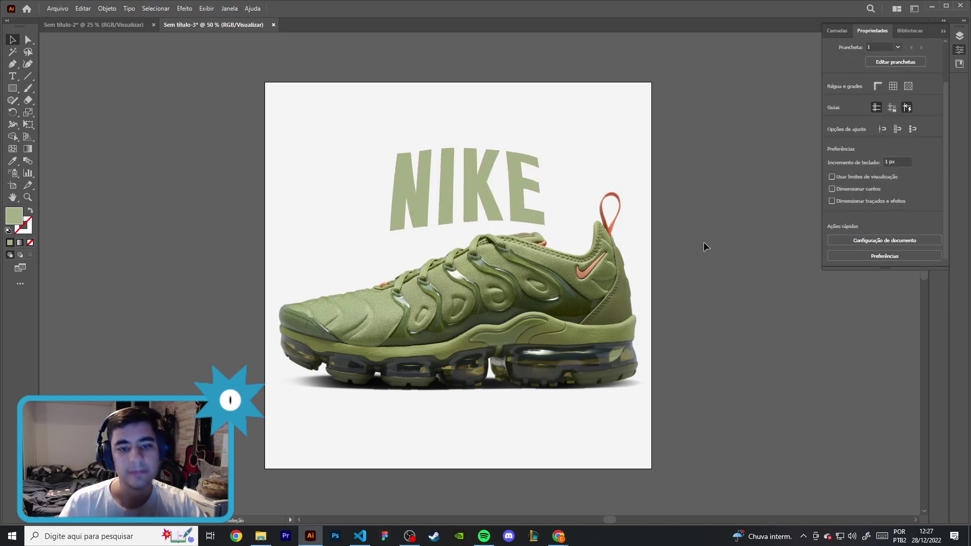
left_click_drag(340, 84, 521, 188)
left_click(183, 8)
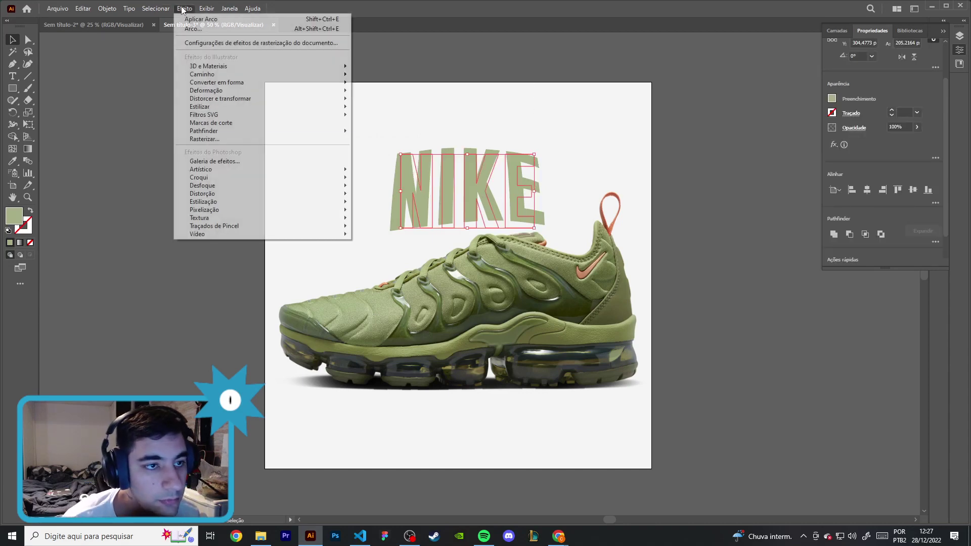
Select the NIKE headline and review its Onda wave warp settings without changes
left_click(528, 40)
left_click(450, 162)
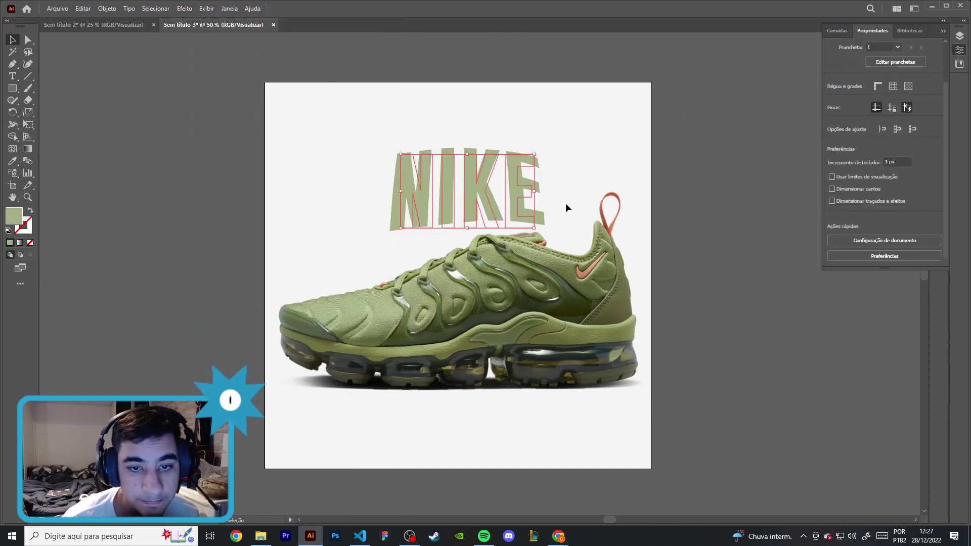
left_click(834, 146)
left_click(884, 147)
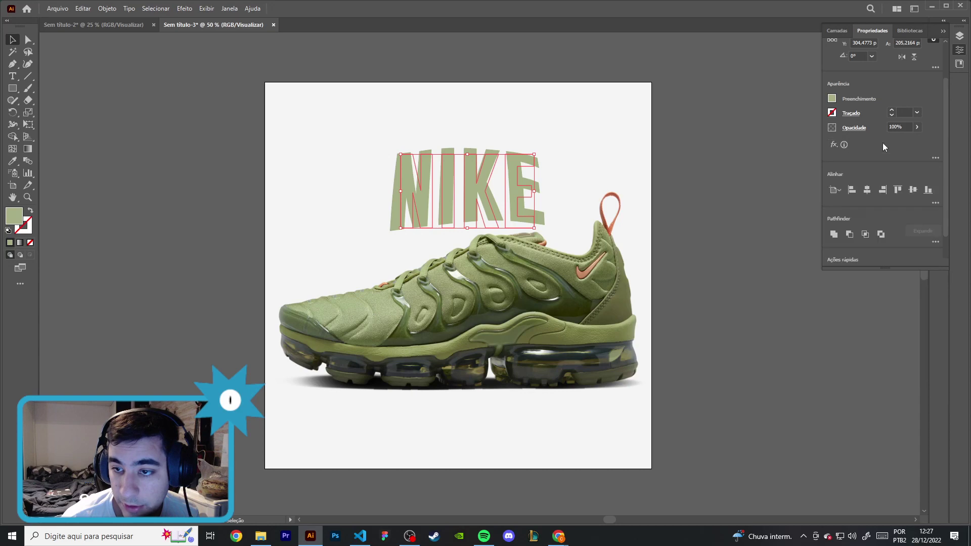
left_click(935, 159)
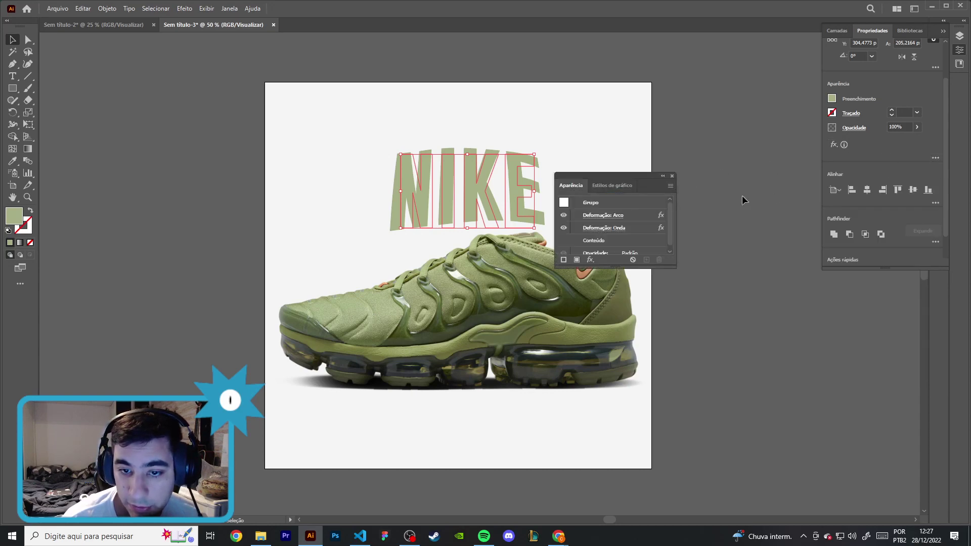
left_click(609, 228)
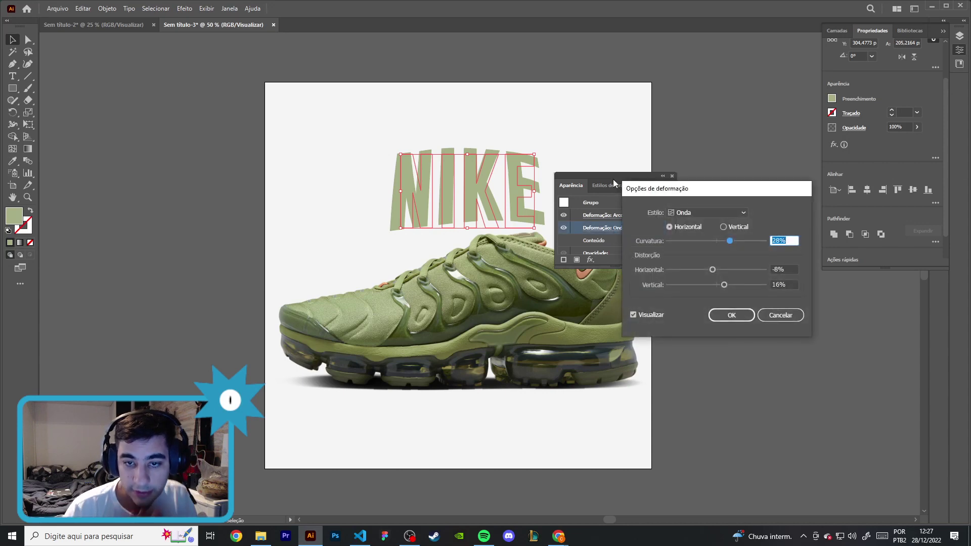
left_click(731, 315)
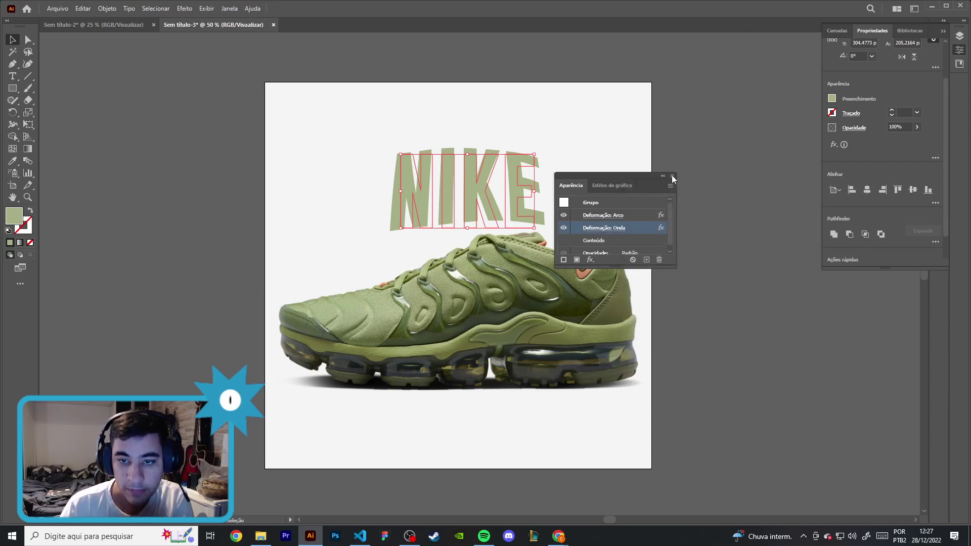
Make the wave warp Vertical, with reversed bend and -20% horizontal distortion
left_click(672, 176)
left_click(343, 121)
left_click(446, 187)
left_click(936, 158)
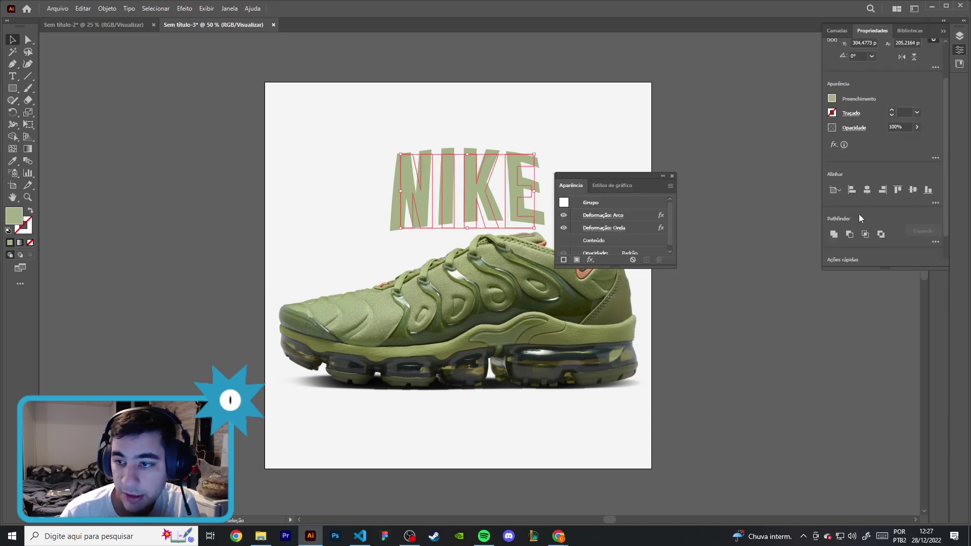
left_click(619, 228)
left_click_drag(733, 242, 717, 242)
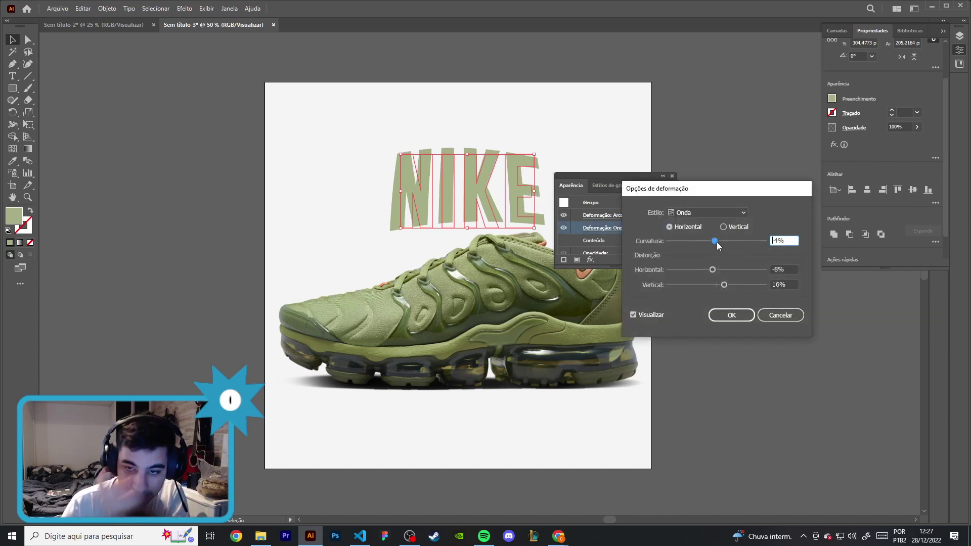
left_click_drag(712, 269, 721, 242)
left_click(724, 228)
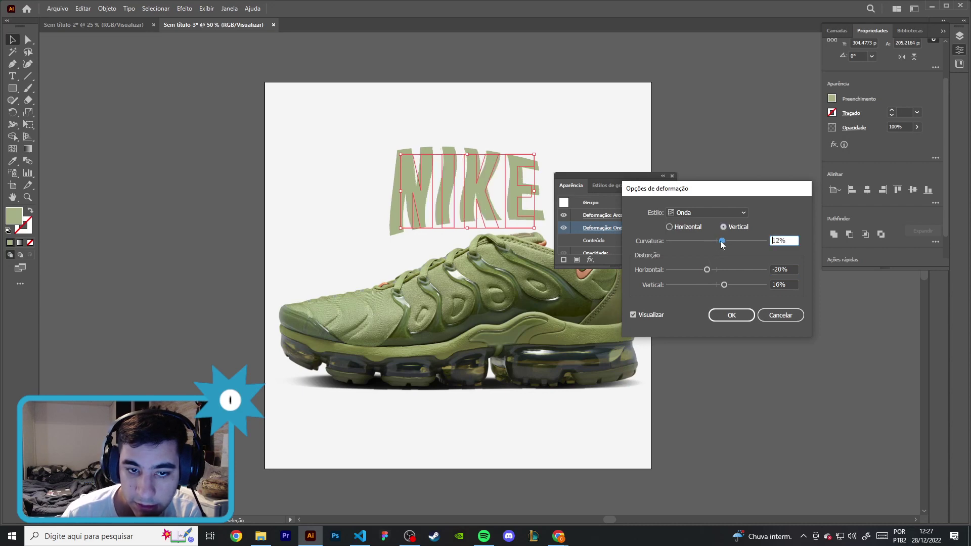
left_click(731, 316)
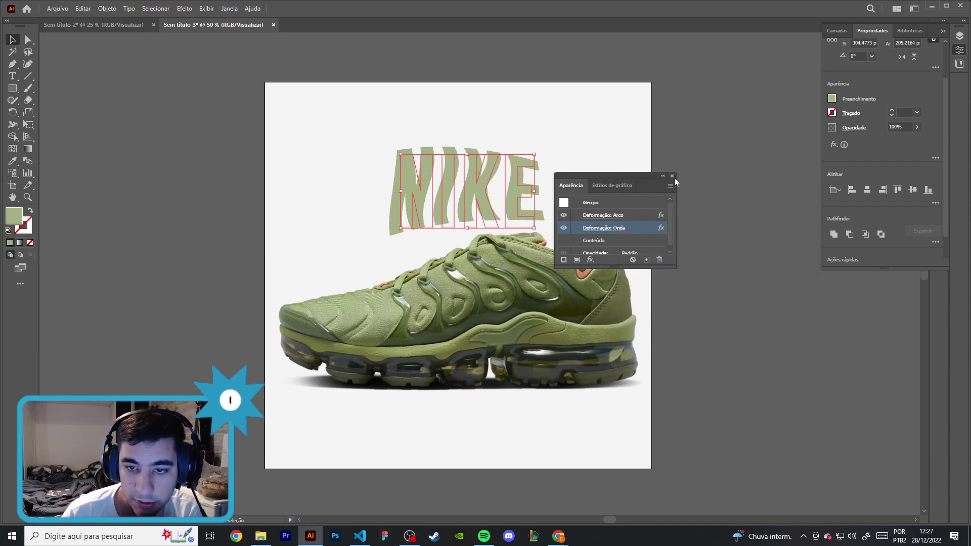
Close the Aparência panel and adjust the NIKE headline's width over the sneaker
left_click(673, 176)
left_click(723, 183)
left_click(455, 192)
left_click_drag(534, 191, 542, 194)
Enlarge the NIKE headline and move it left over the sneaker
left_click_drag(539, 157, 545, 150)
left_click_drag(493, 183, 496, 185)
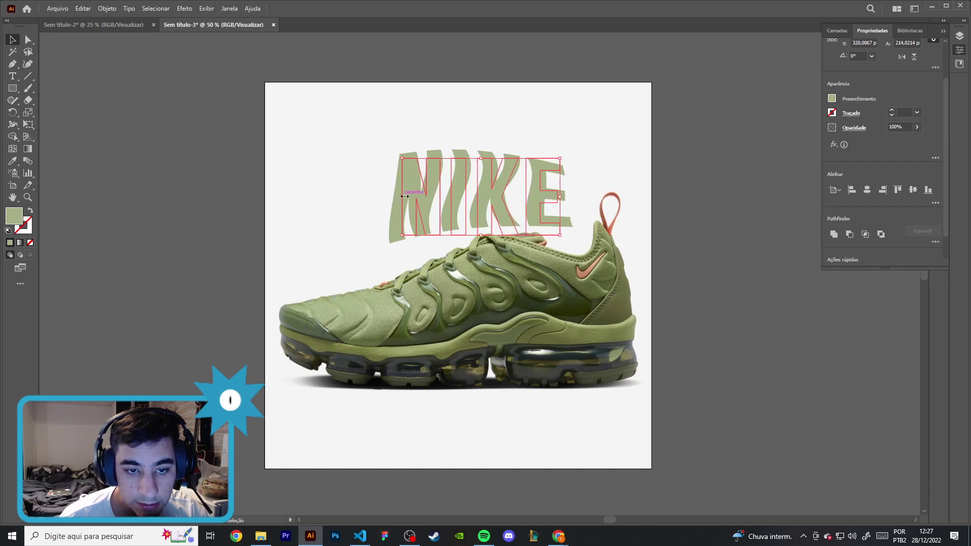
left_click_drag(499, 190, 484, 191)
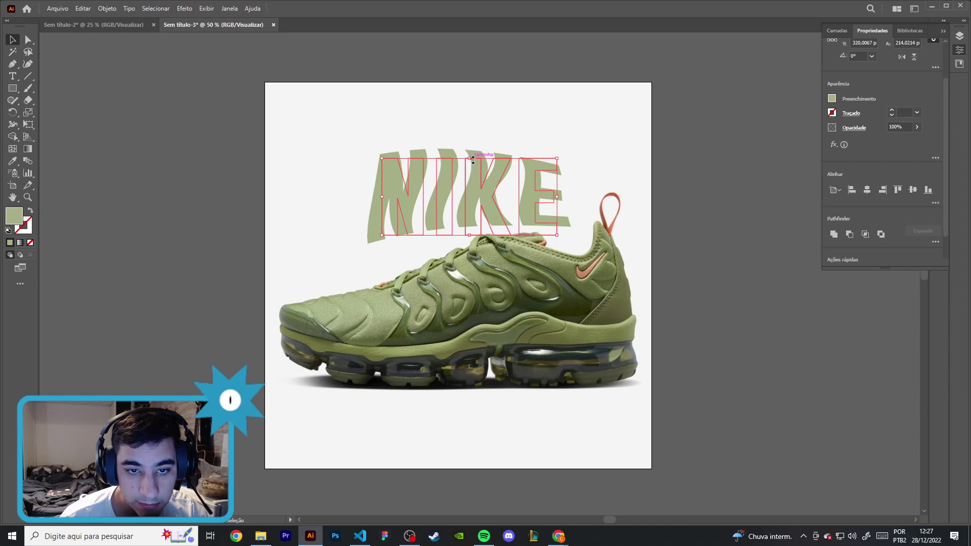
left_click(505, 97)
Marquee-select the NIKE lettering and open the Efeito menu for 3D e Materiais
scroll(531, 131, "down", 2)
scroll(495, 172, "up", 1)
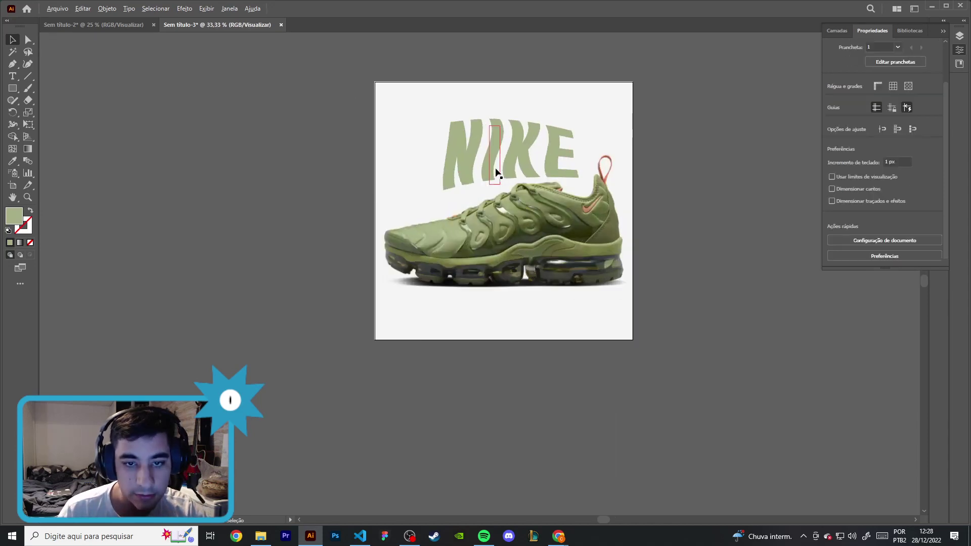
scroll(496, 172, "up", 1)
scroll(658, 81, "right", 1)
scroll(476, 107, "right", 1)
left_click_drag(306, 112, 590, 189)
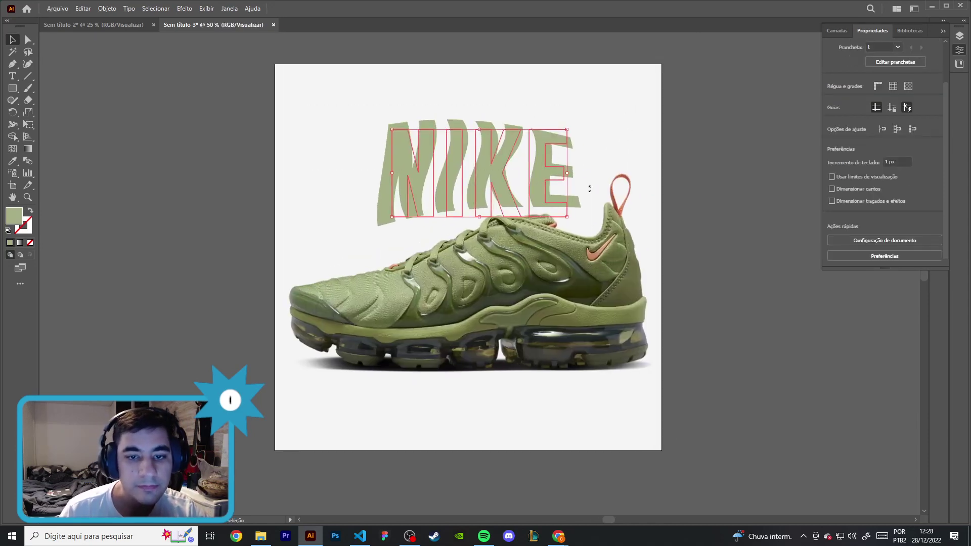
left_click_drag(325, 98, 597, 152)
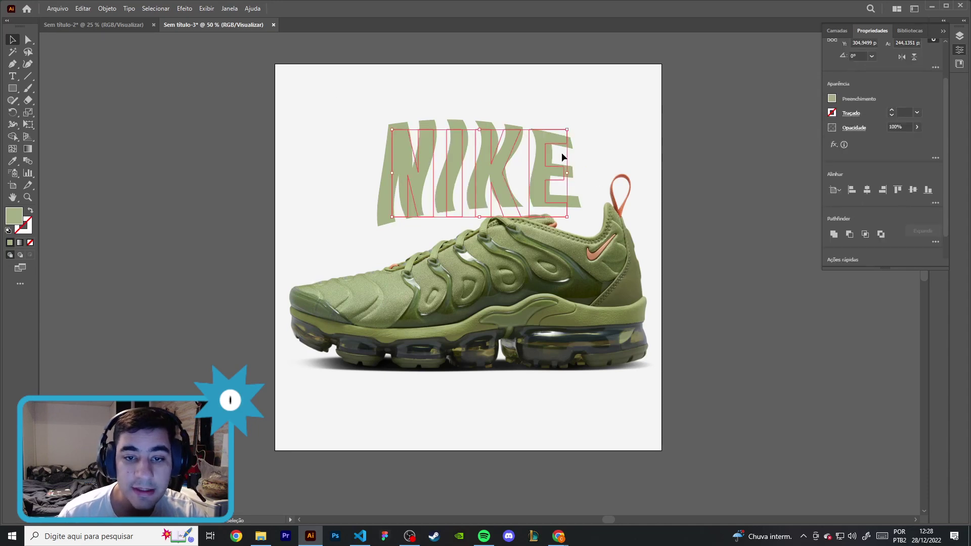
left_click_drag(322, 76, 523, 161)
left_click(185, 8)
mouse_move(208, 66)
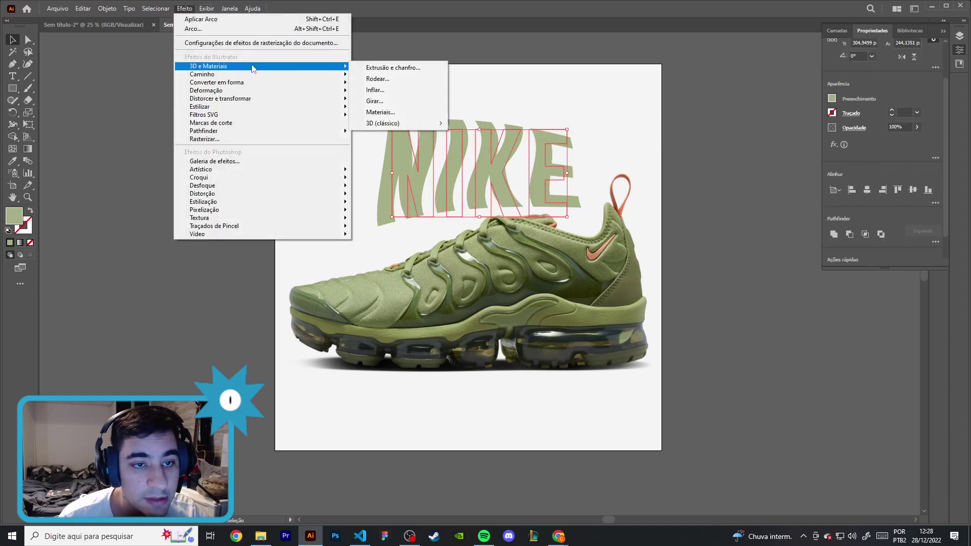
Apply the Inflar 3D effect to NIKE and lower the material Aspereza to 0.17
left_click(420, 90)
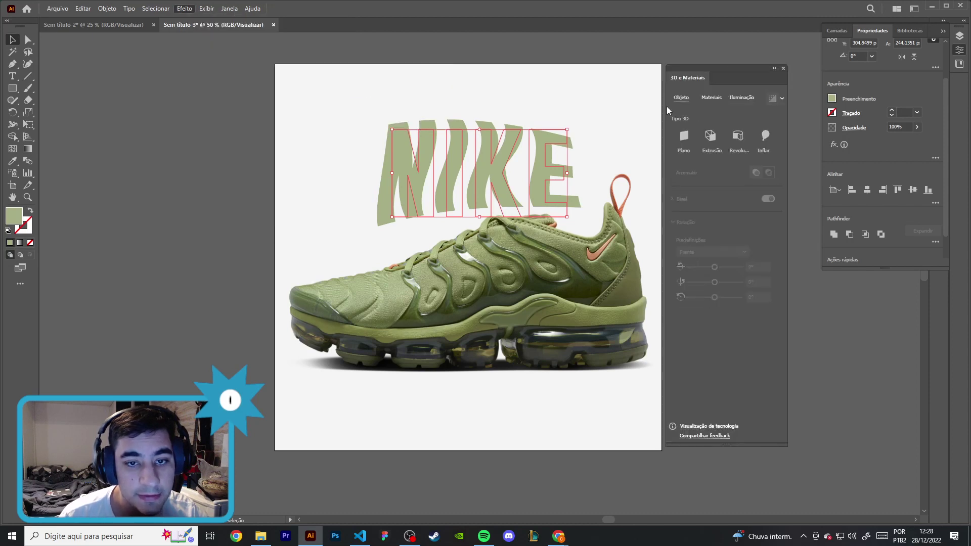
left_click(768, 134)
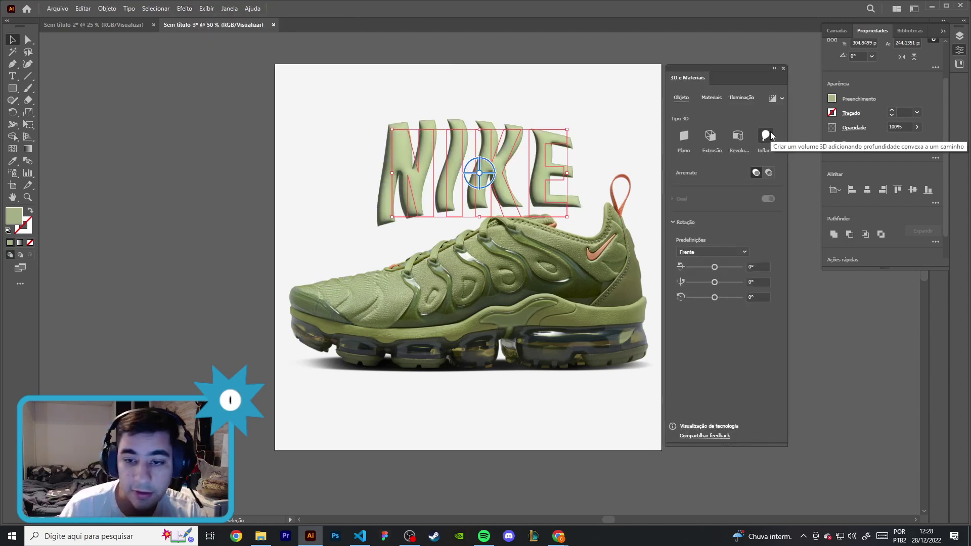
left_click(712, 98)
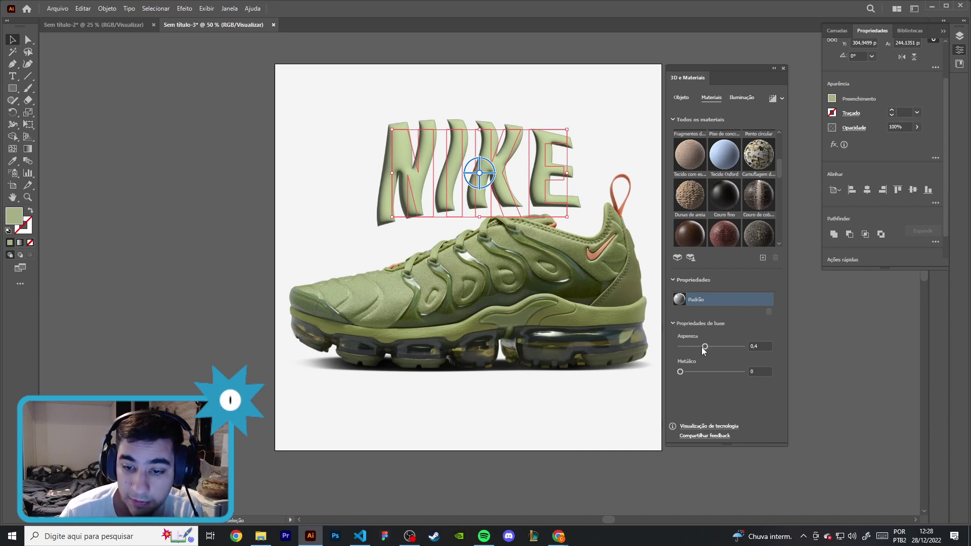
left_click_drag(703, 348, 700, 349)
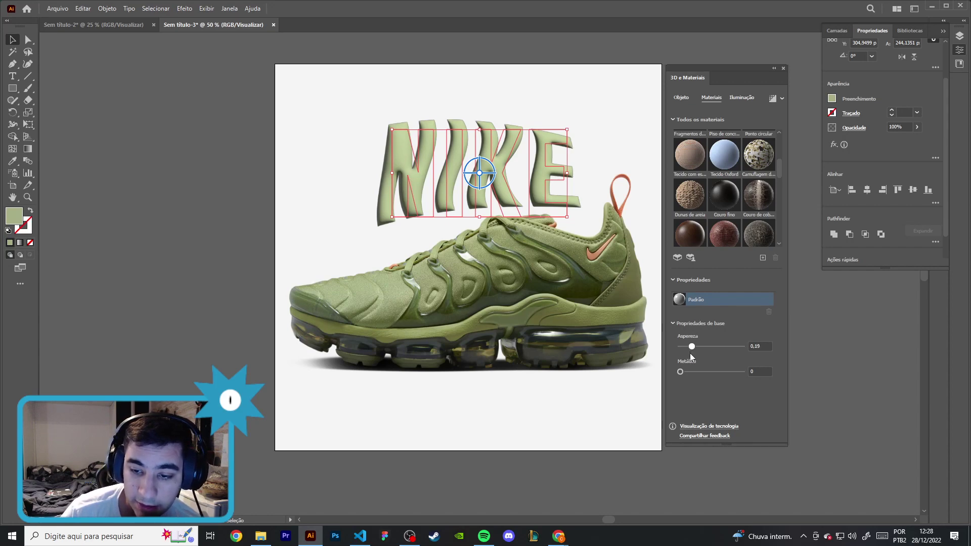
left_click_drag(692, 354, 691, 354)
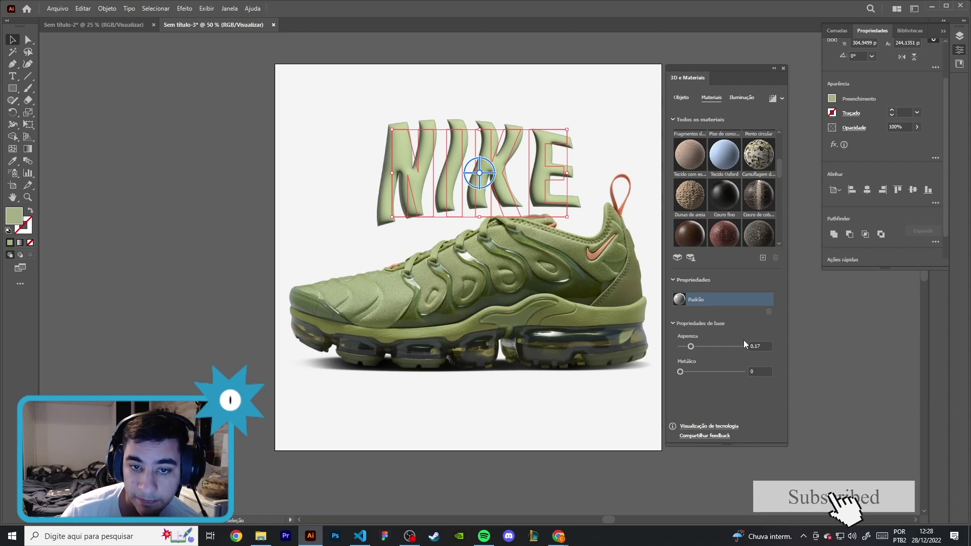
left_click_drag(682, 373, 683, 372)
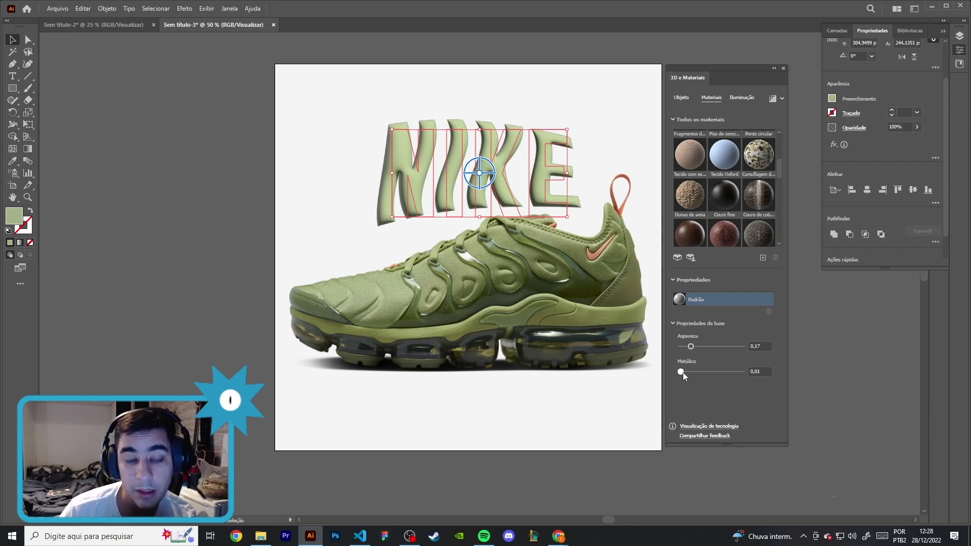
Raise the Metálico value of the NIKE 3D material to 0.33
left_click_drag(683, 372, 697, 374)
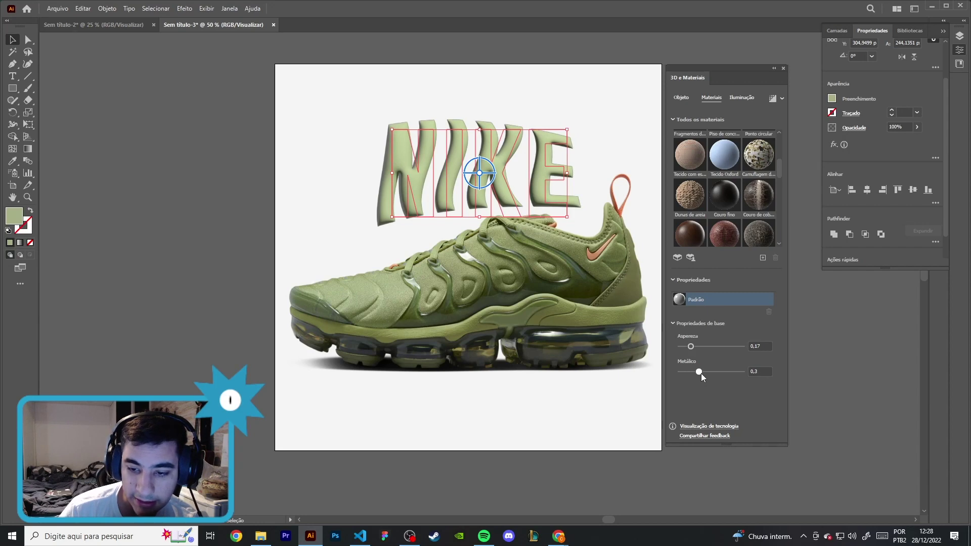
left_click_drag(703, 373, 703, 372)
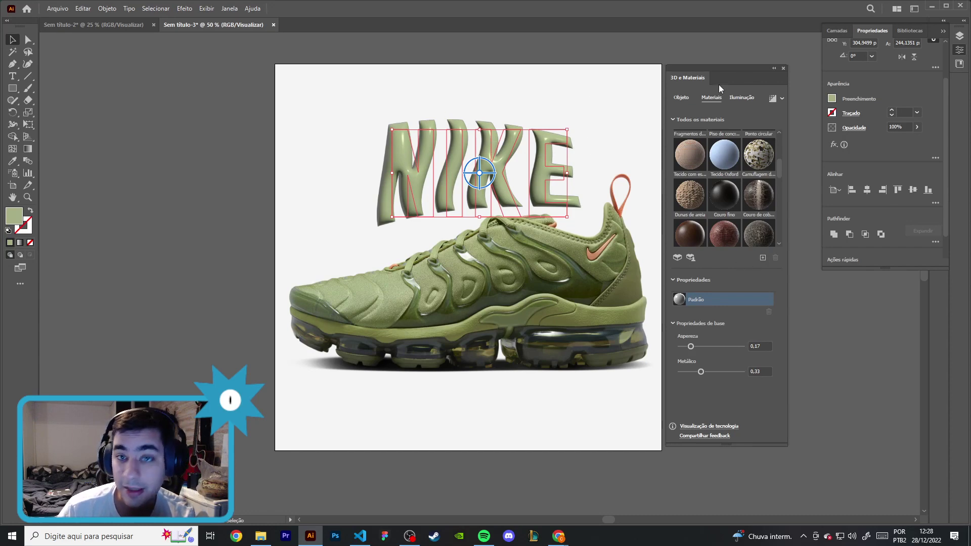
left_click(742, 98)
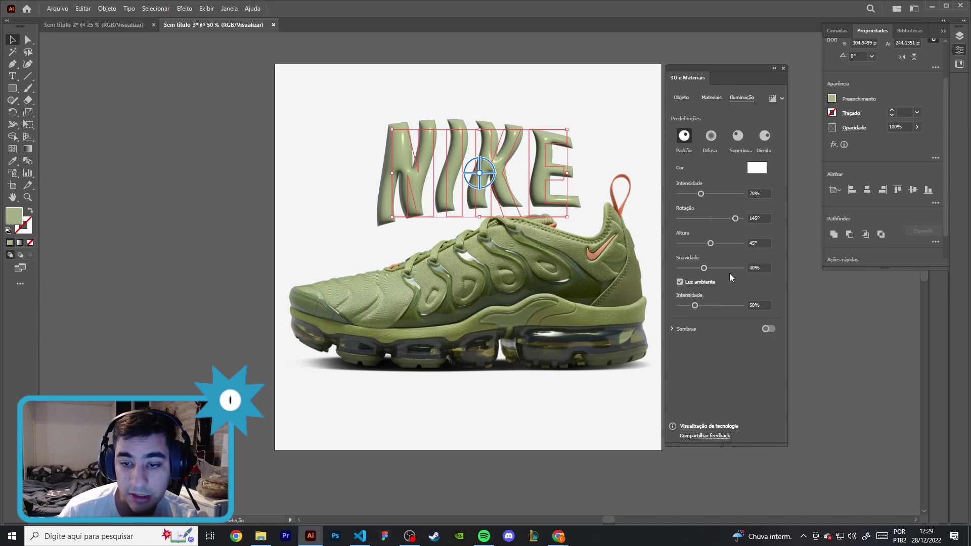
Set Suavidade 16% and ambient Intensidade 130%, then render with Traçado de raio at Alta quality
left_click_drag(704, 268, 687, 271)
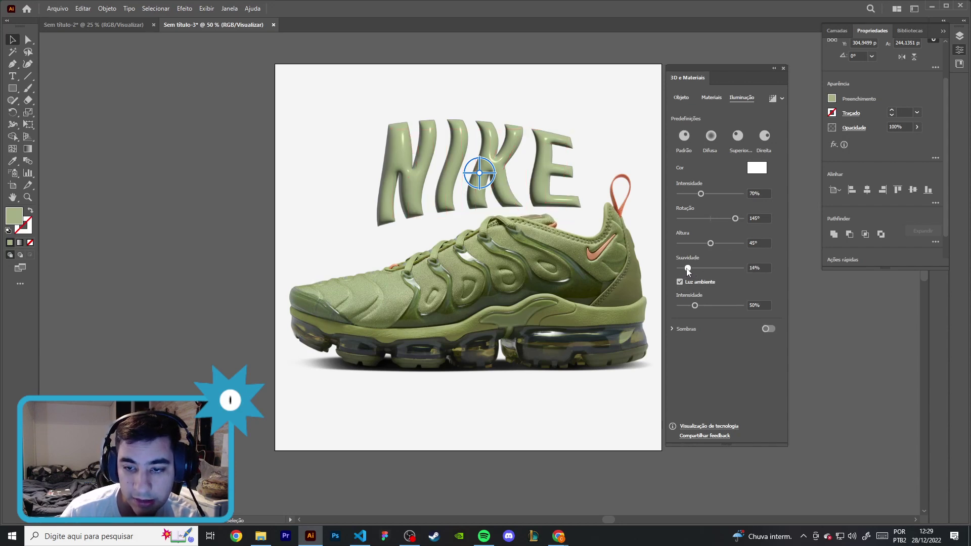
left_click_drag(695, 306, 720, 307)
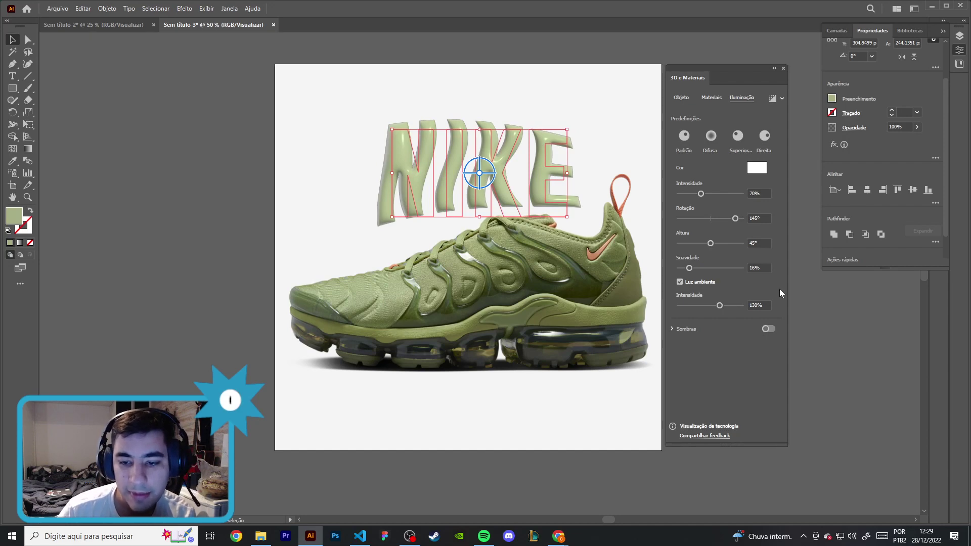
left_click(782, 99)
left_click(767, 119)
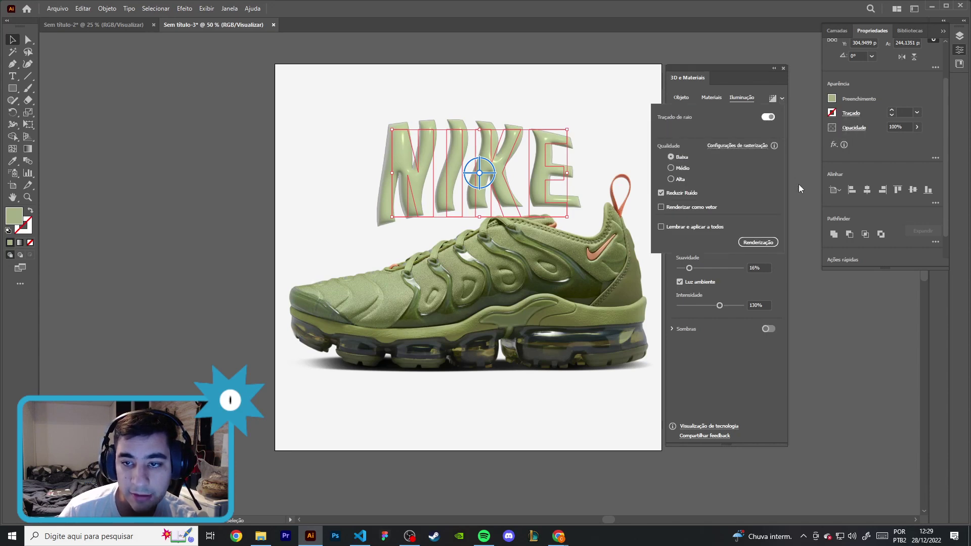
left_click(681, 180)
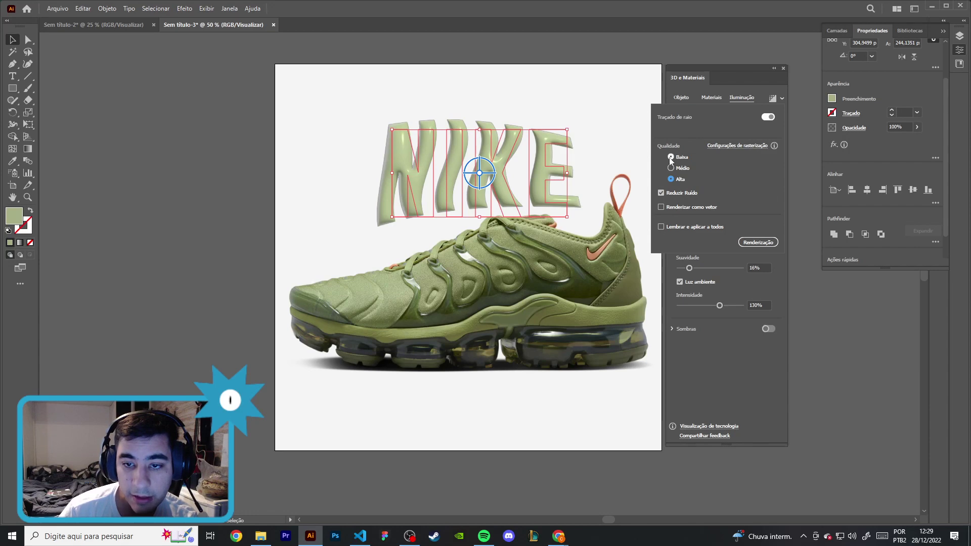
left_click(673, 179)
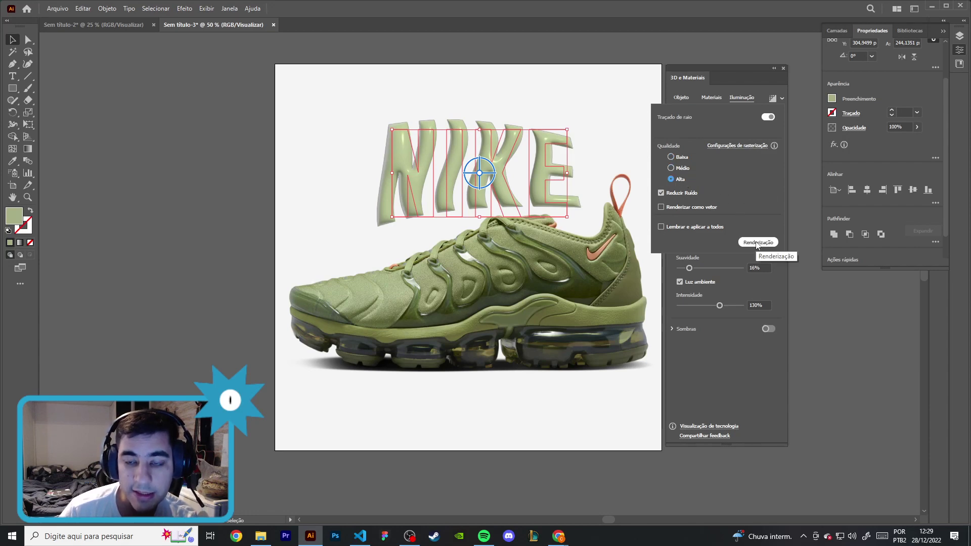
left_click(758, 243)
left_click(773, 99)
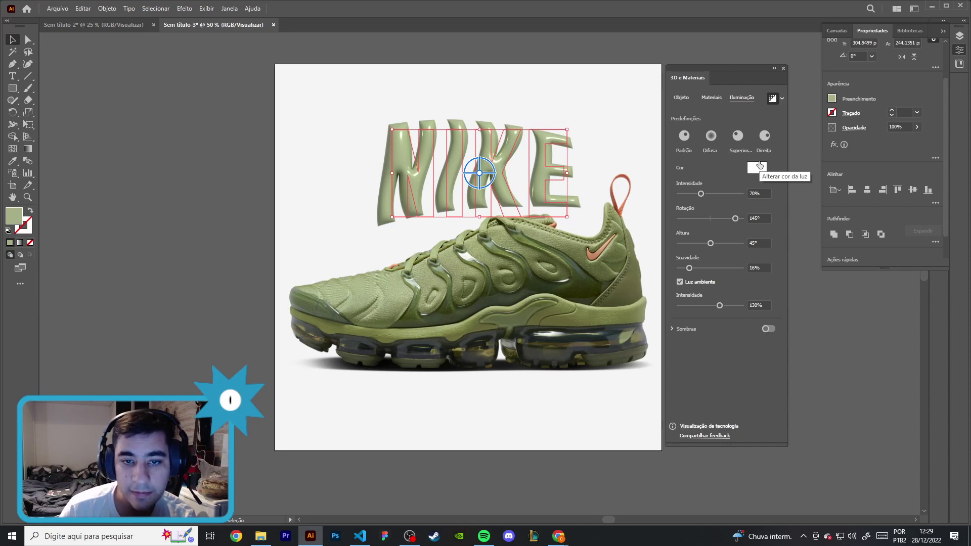
left_click(633, 99)
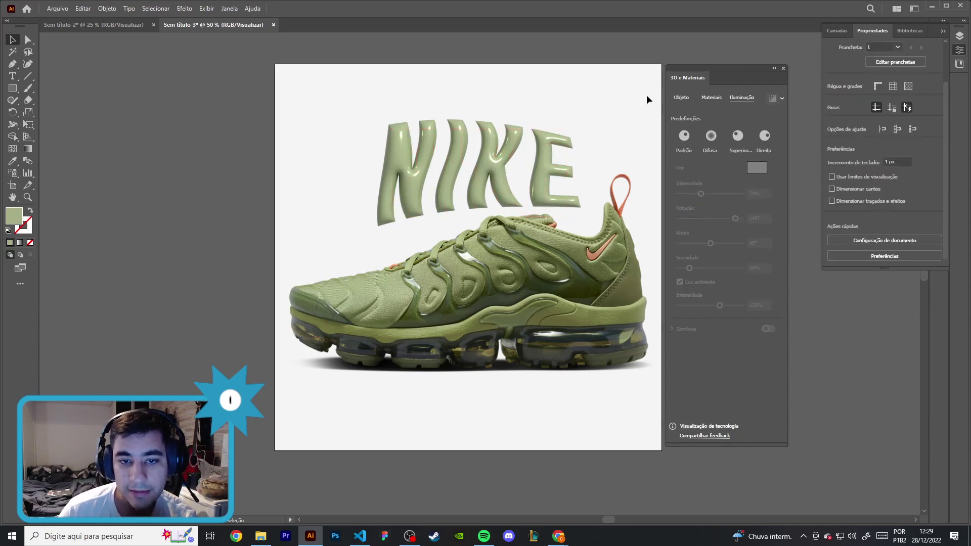
Close 3D e Materiais, nudge the NIKE lettering slightly, and move to the Sem título-2 poster
left_click(784, 69)
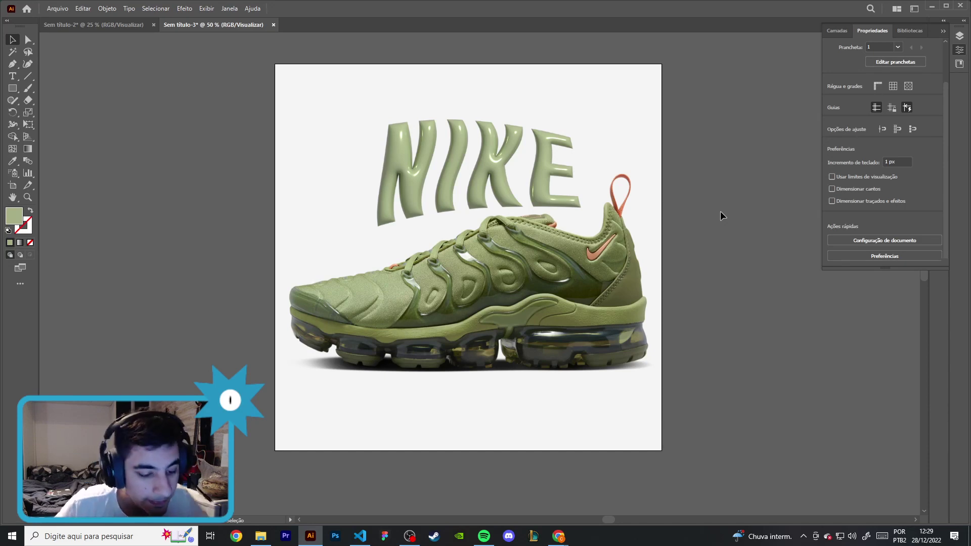
left_click_drag(364, 114, 573, 175)
key("Up")
key("Up")
key("Up")
key("Up")
key("Up")
key("Up")
key("Up")
key("Up")
key("Up")
key("Up")
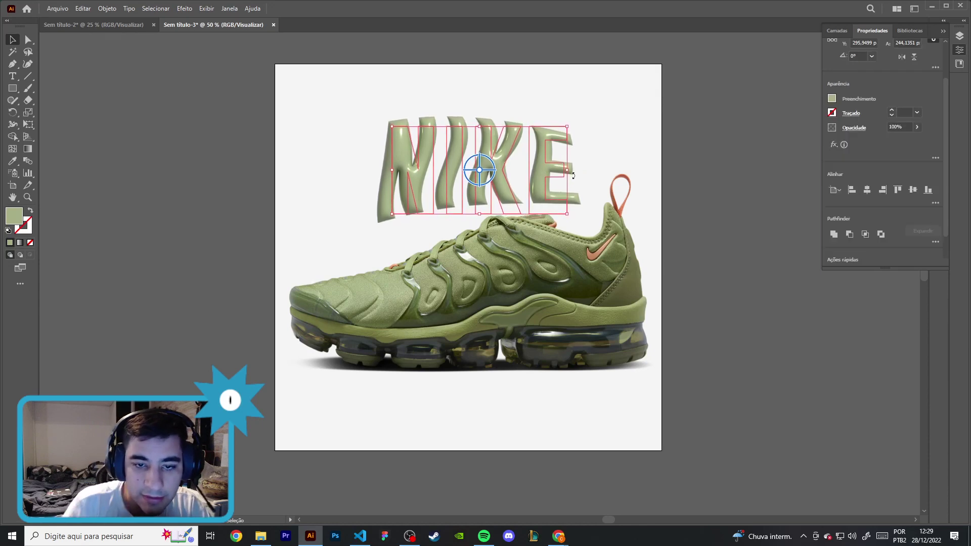
left_click(347, 95)
left_click_drag(538, 169, 534, 170)
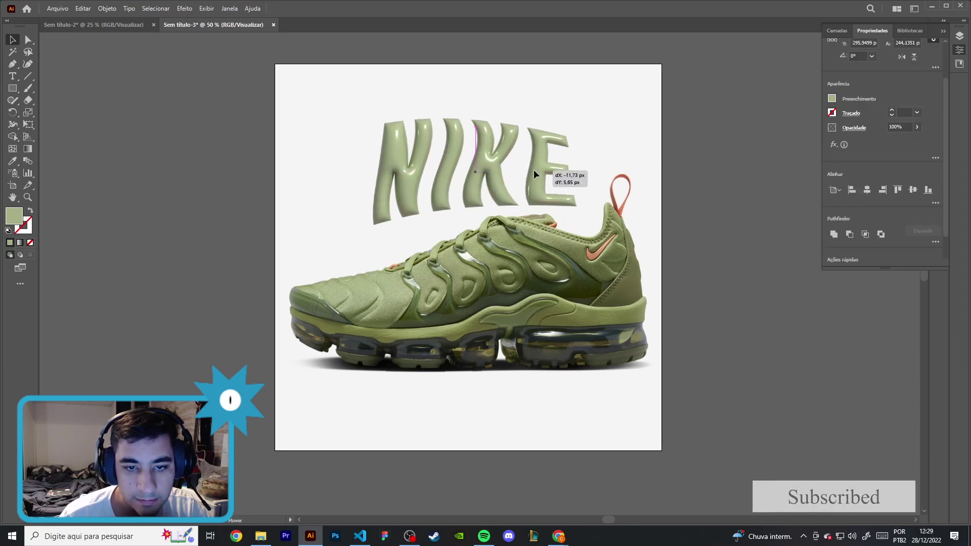
left_click_drag(533, 169, 531, 166)
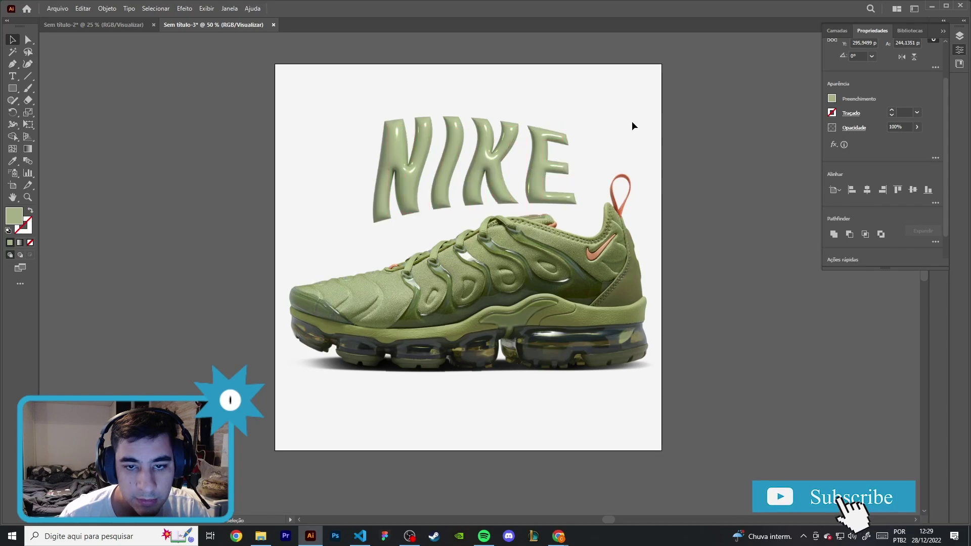
left_click(627, 117)
left_click(114, 25)
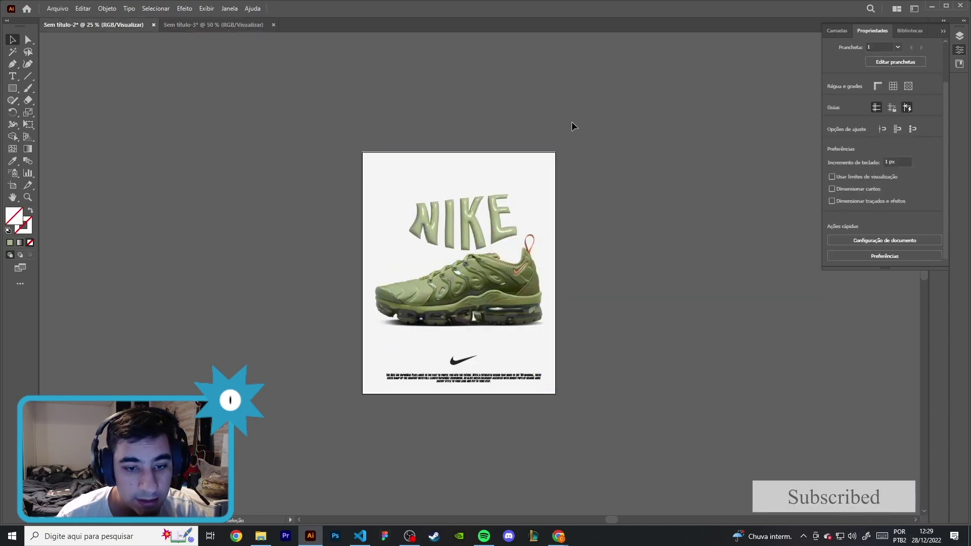
Delete the old shoe image, then paste the swoosh and caption into the NIKE document
key("ctrl+a")
left_click(394, 255)
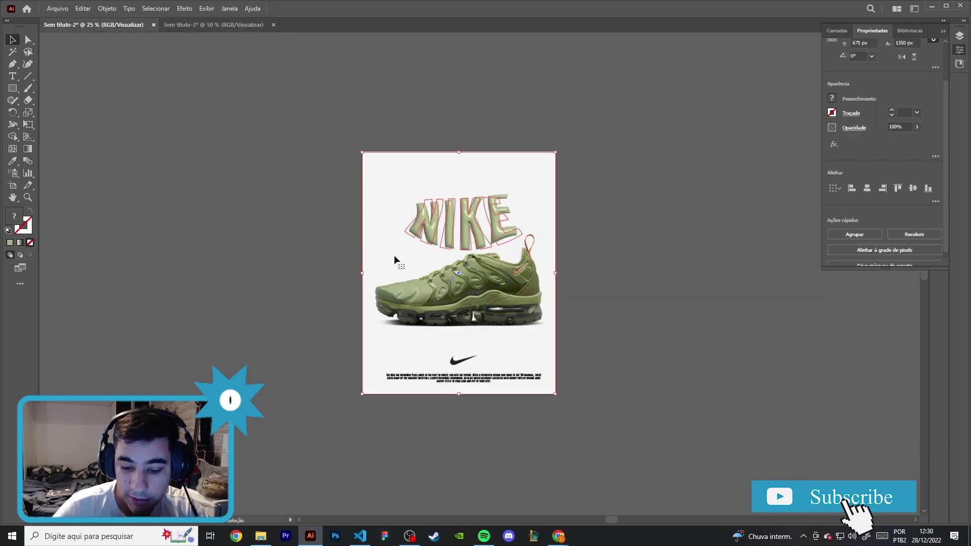
key("Delete")
left_click_drag(344, 314, 497, 407)
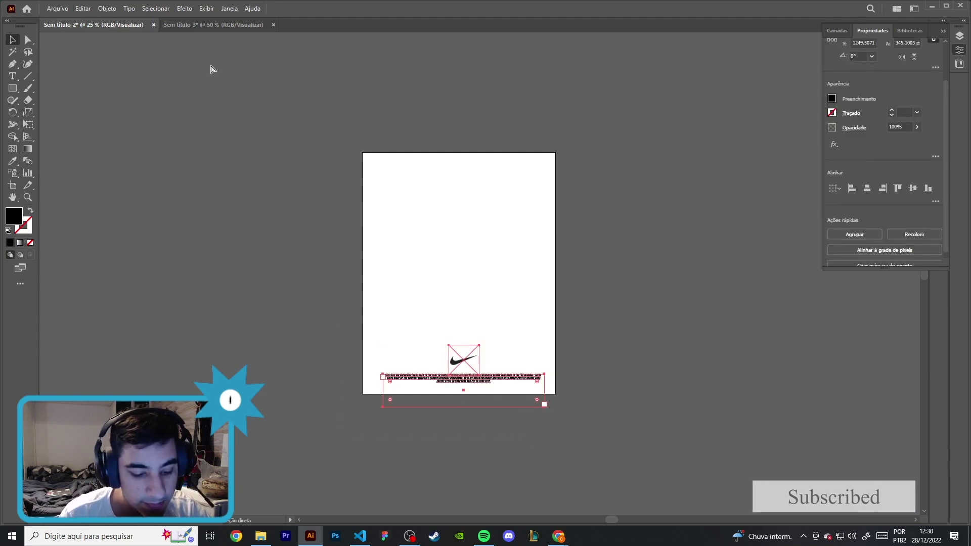
left_click(199, 25)
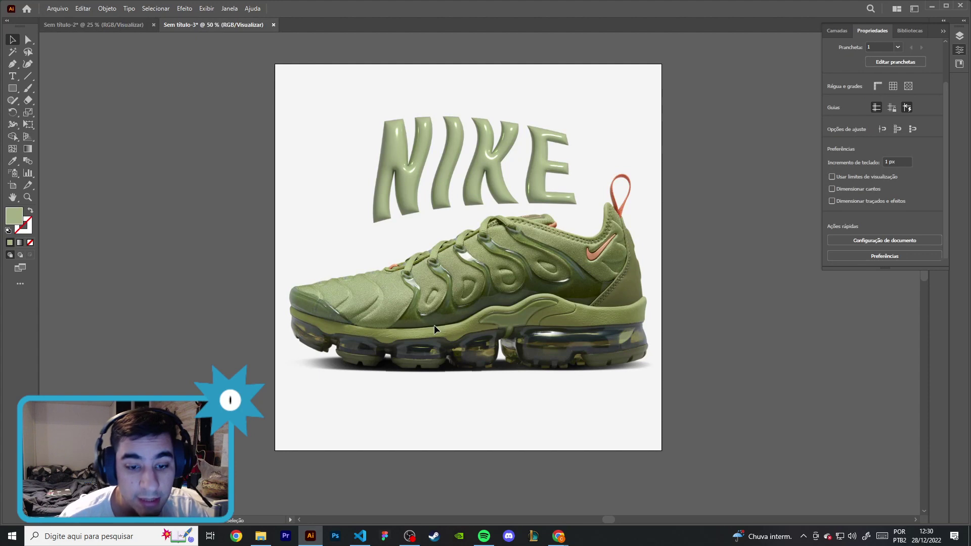
key("ctrl+v")
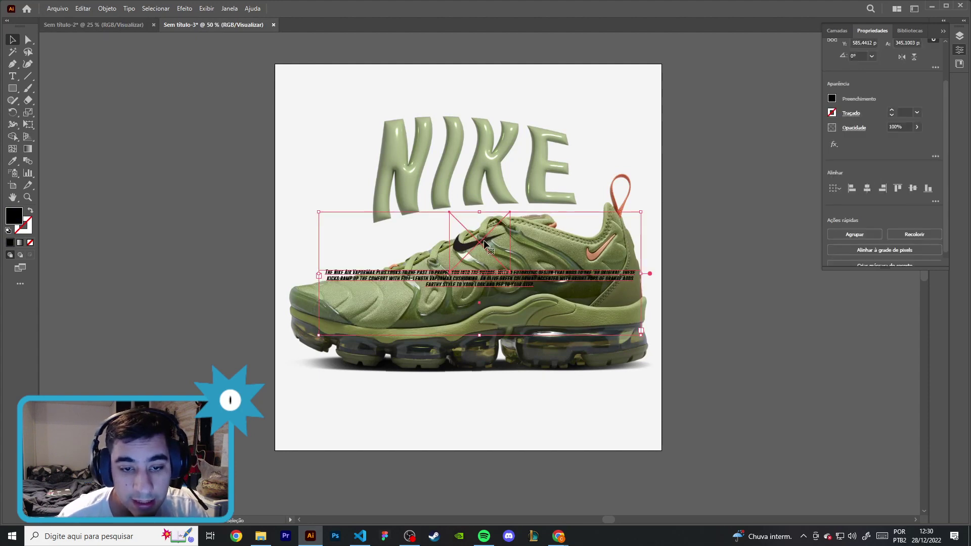
Drag the pasted swoosh and caption straight down below the sneaker
left_click_drag(479, 276, 480, 355)
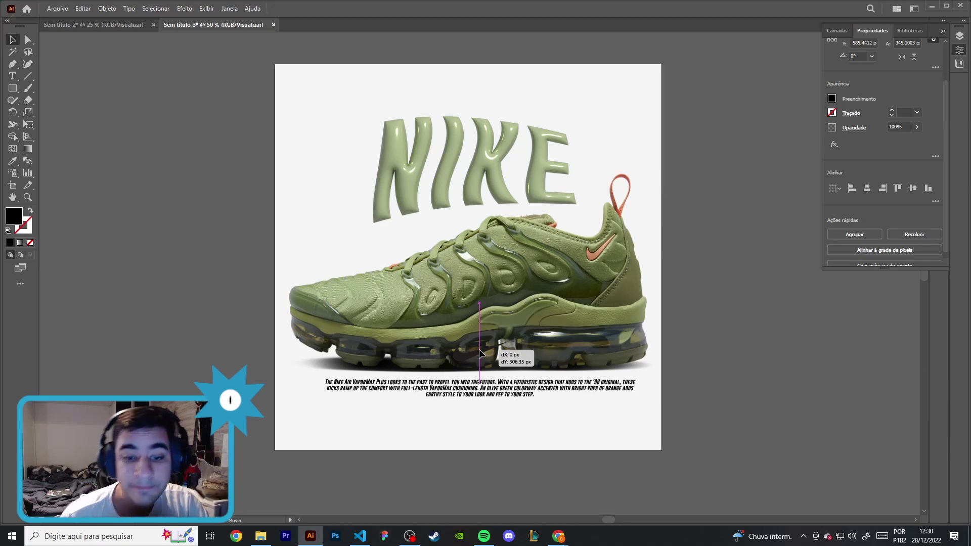
left_click_drag(480, 354, 479, 399)
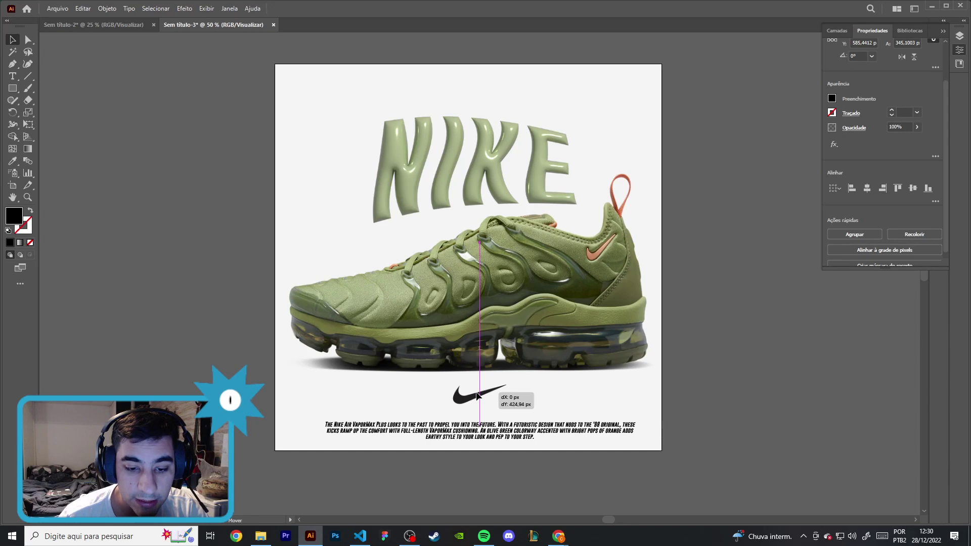
left_click_drag(479, 395, 480, 397)
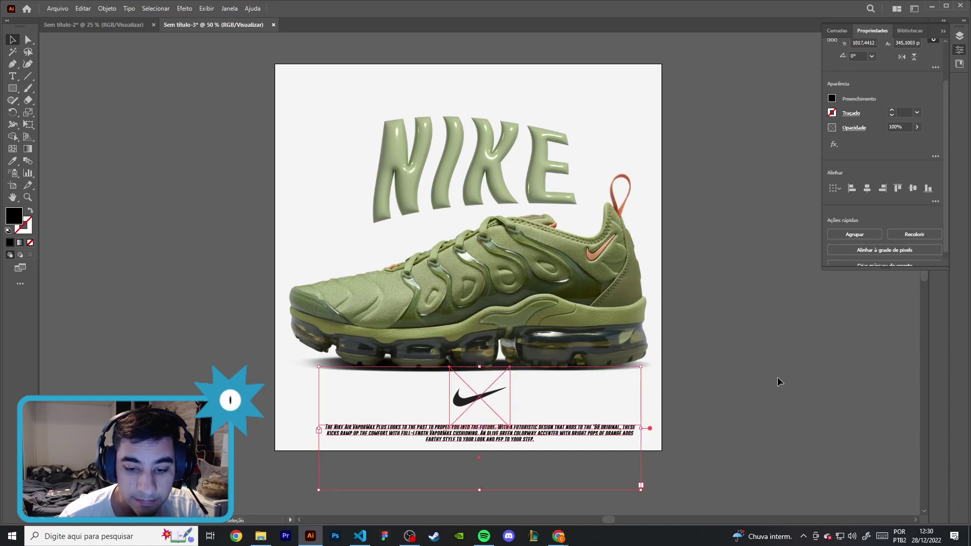
left_click(778, 377)
Try nudging the description text up, undo it, and reselect the caption frame
left_click(472, 403)
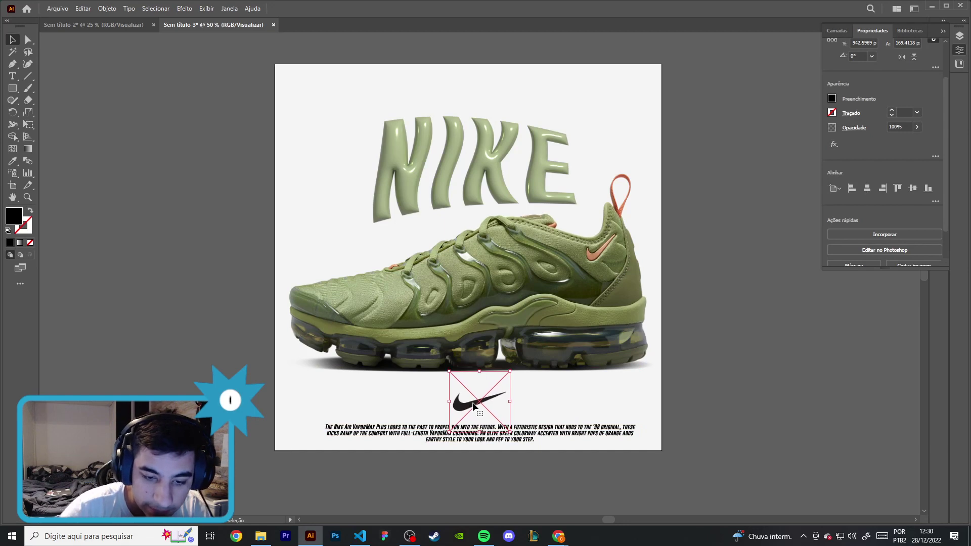
left_click(421, 489)
key("Up")
key("Up")
left_click(728, 408)
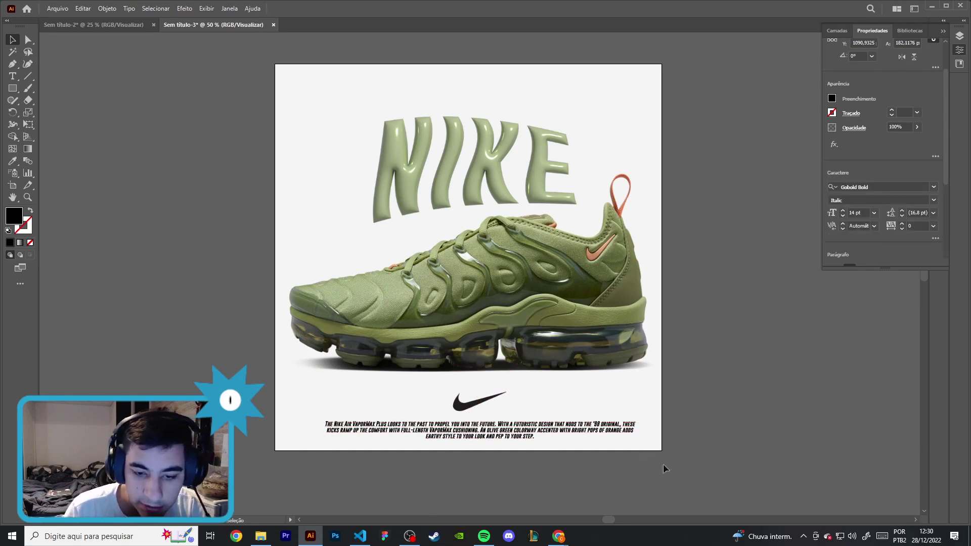
key("ctrl+z")
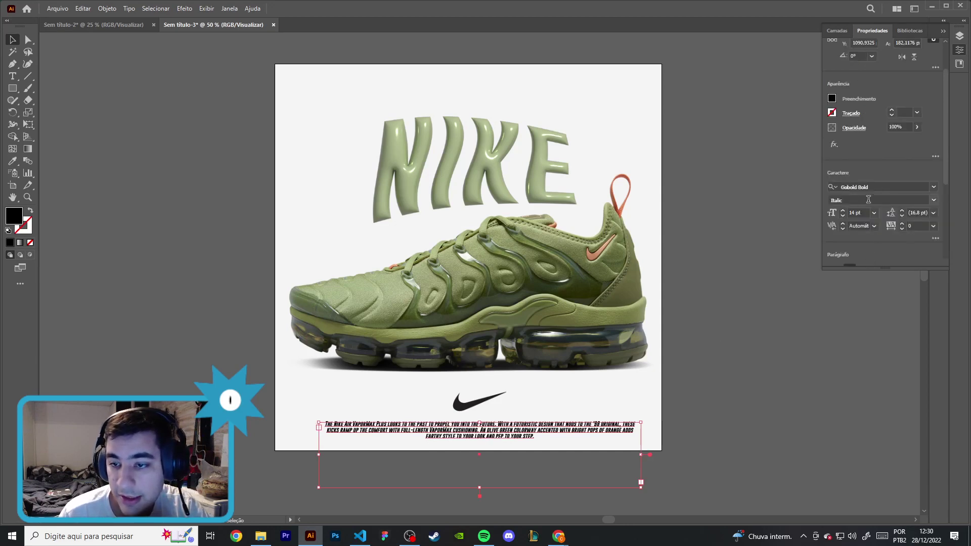
left_click(805, 304)
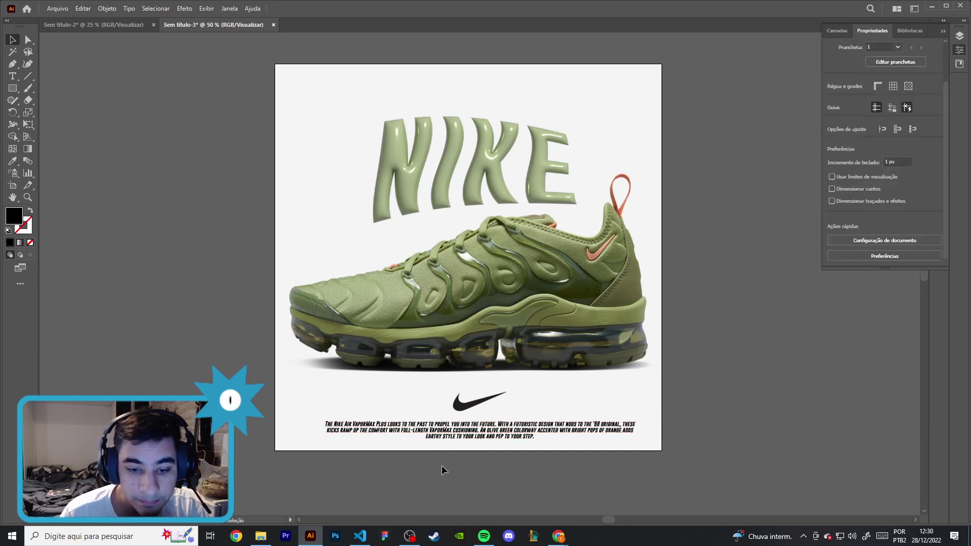
left_click(506, 427)
left_click(935, 202)
Make the description text non-italic and undo an accidentally created placeholder text
left_click(881, 212)
key("t")
key("ctrl+a")
left_click(463, 444)
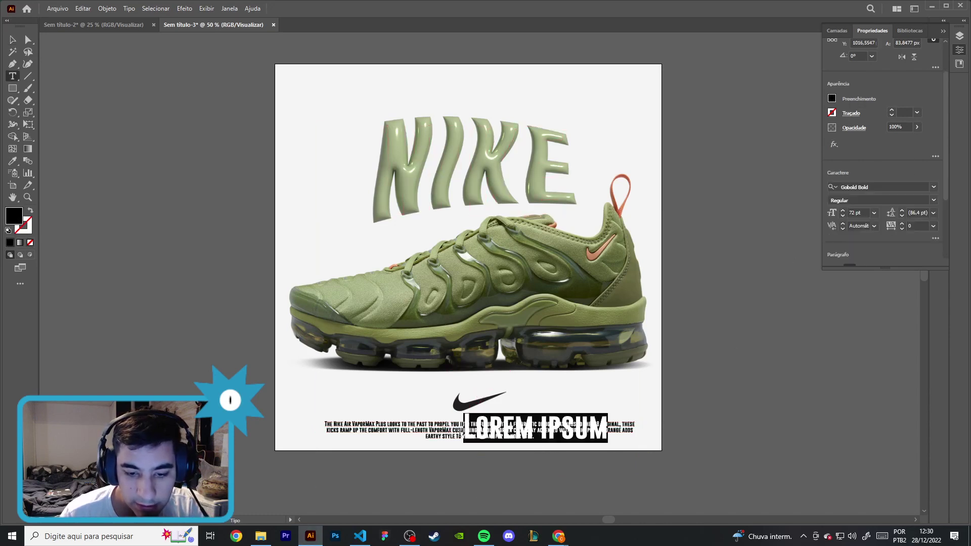
key("ctrl+z")
key("ctrl+shift+a")
Set all the description text to the chosen font style at 11 pt
left_click(467, 433)
key("ctrl+a")
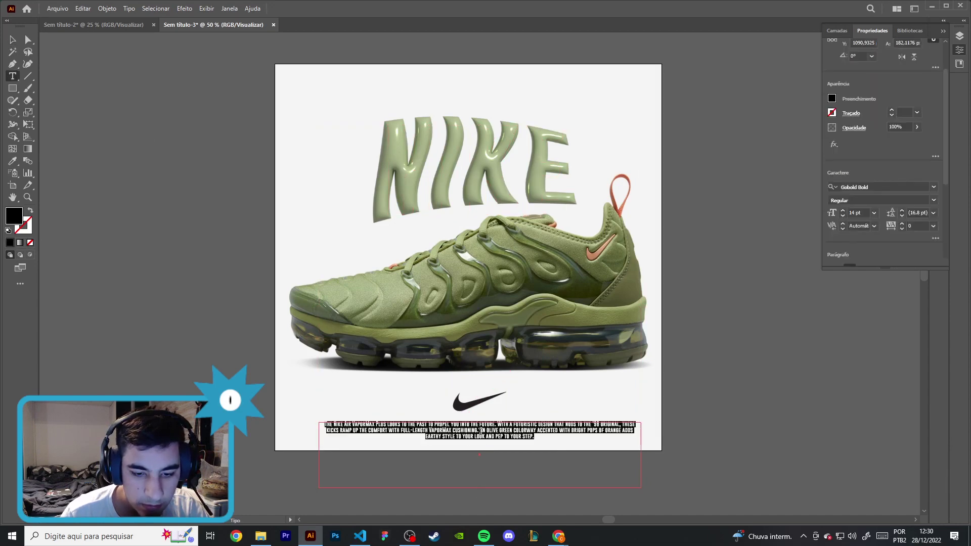
left_click(880, 200)
left_click(862, 218)
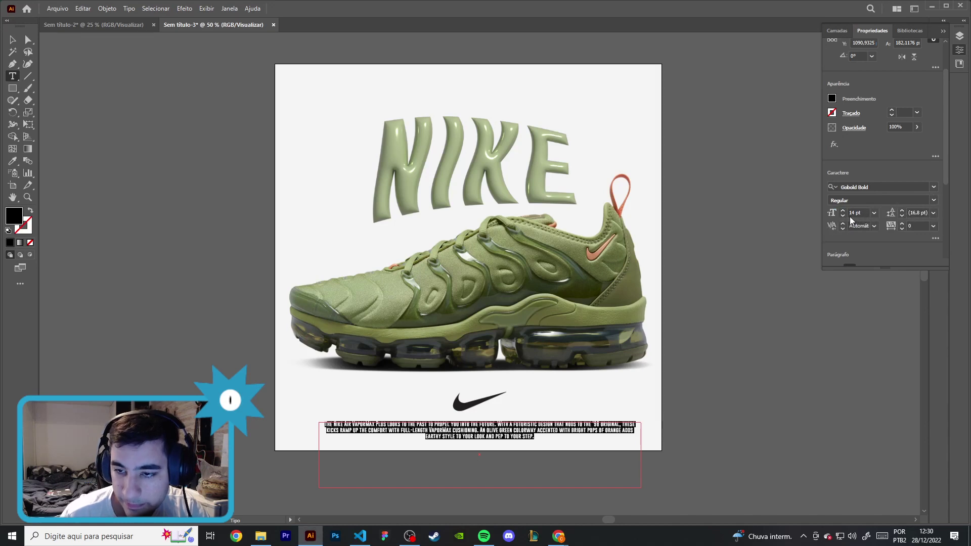
left_click(842, 216)
left_click(843, 216)
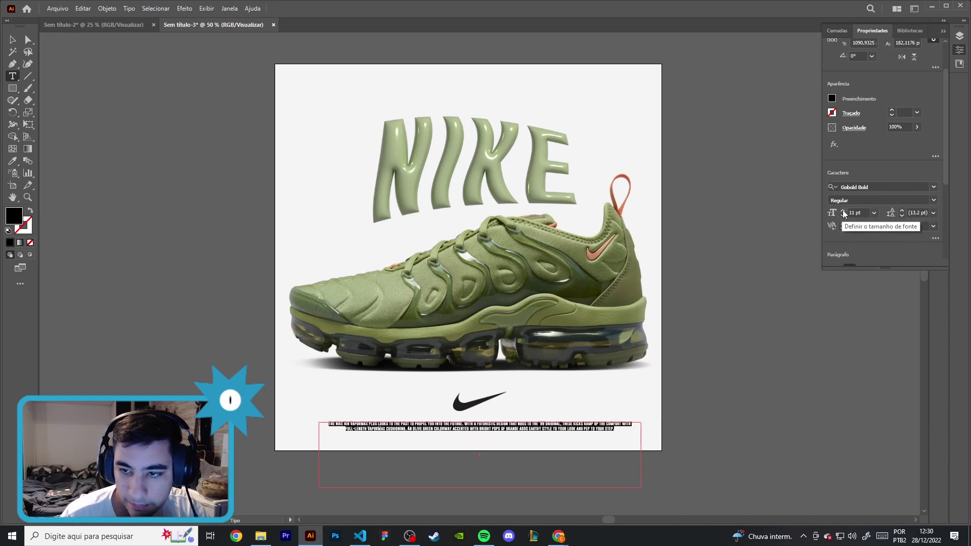
key("Escape")
Shift the swoosh sideways so it is centred under the caption
left_click(395, 415)
left_click_drag(476, 408, 480, 409)
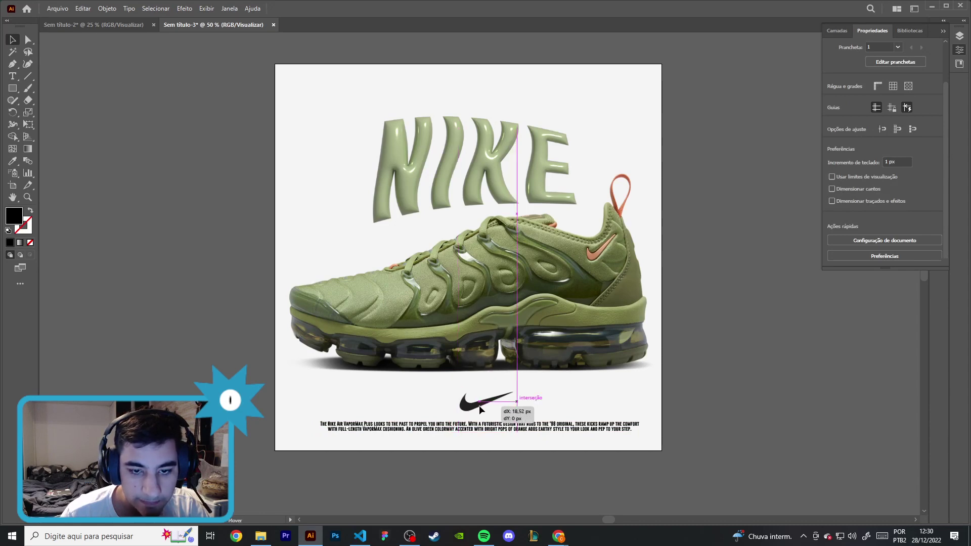
left_click_drag(481, 409, 479, 407)
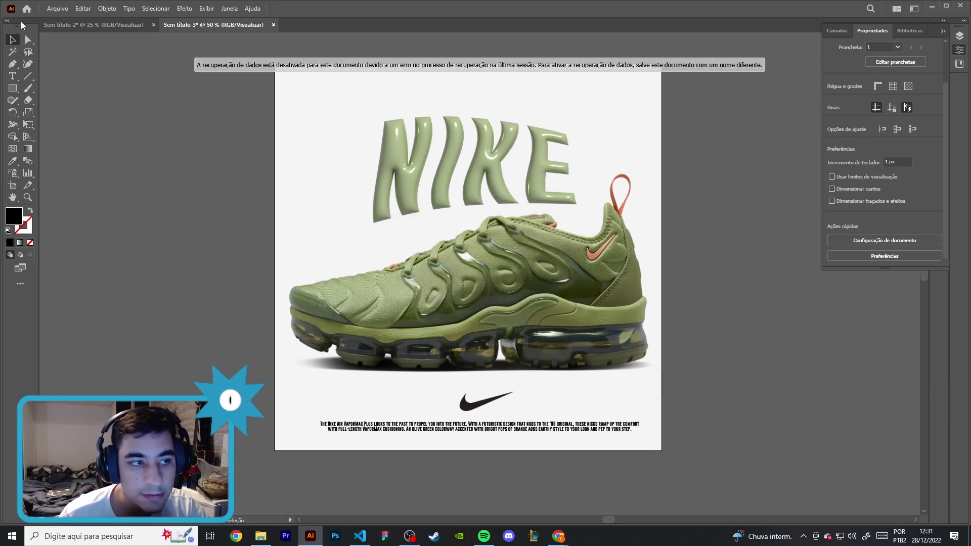
Drag the swoosh and caption group slightly upward into position
scroll(202, 278, "down", 1)
scroll(258, 334, "down", 1)
scroll(314, 355, "up", 1)
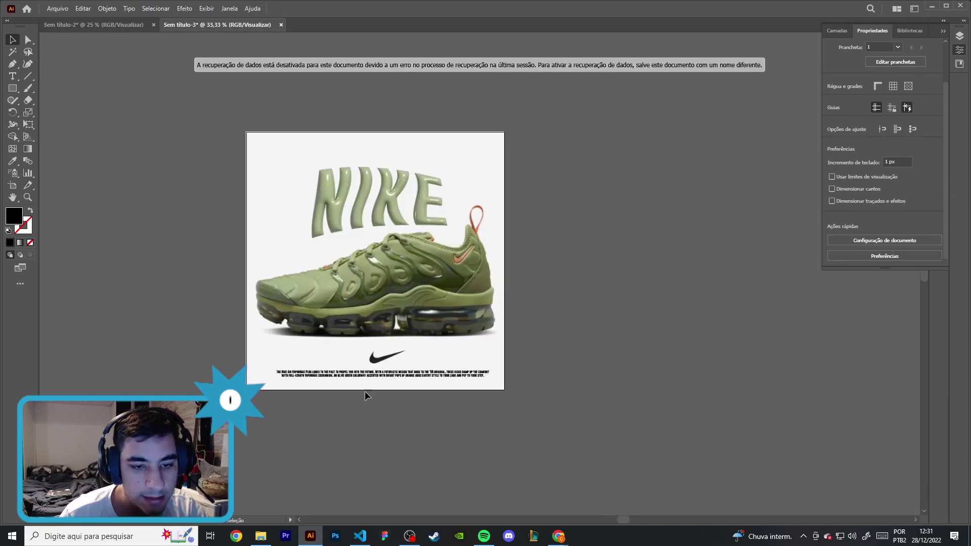
left_click(393, 365)
left_click_drag(393, 371, 390, 369)
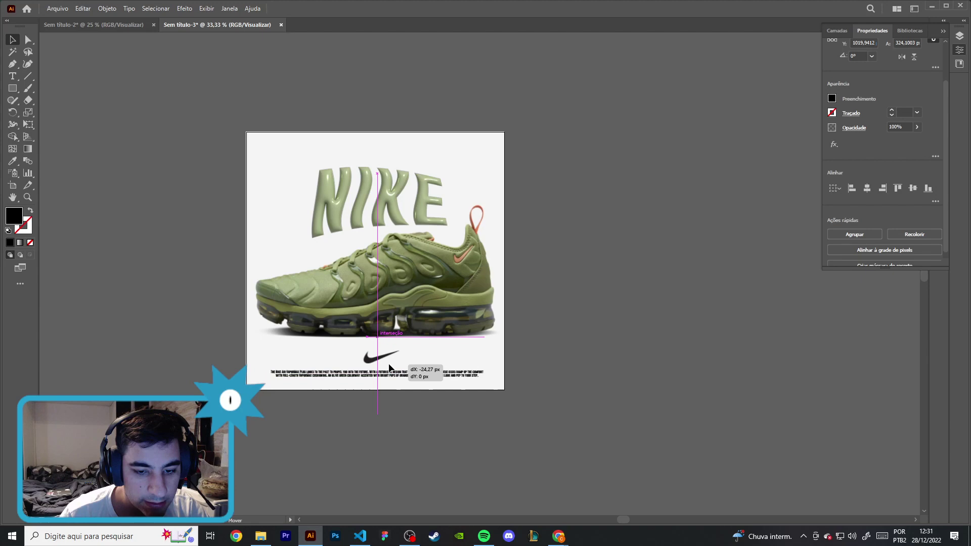
left_click_drag(390, 369, 390, 369)
left_click(360, 424)
Nudge the swoosh and caption group up one arrow step and review the finished poster
scroll(359, 425, "up", 2)
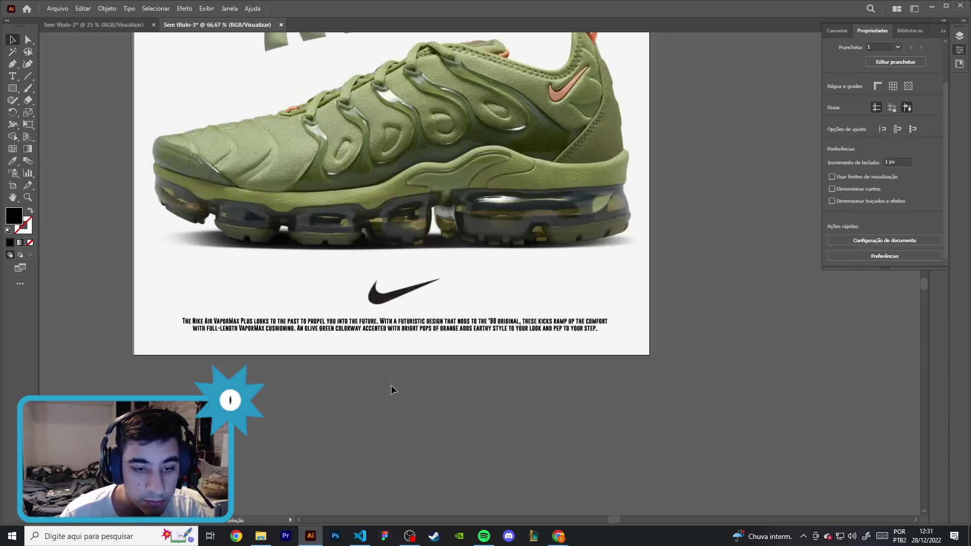
scroll(387, 379, "down", 2)
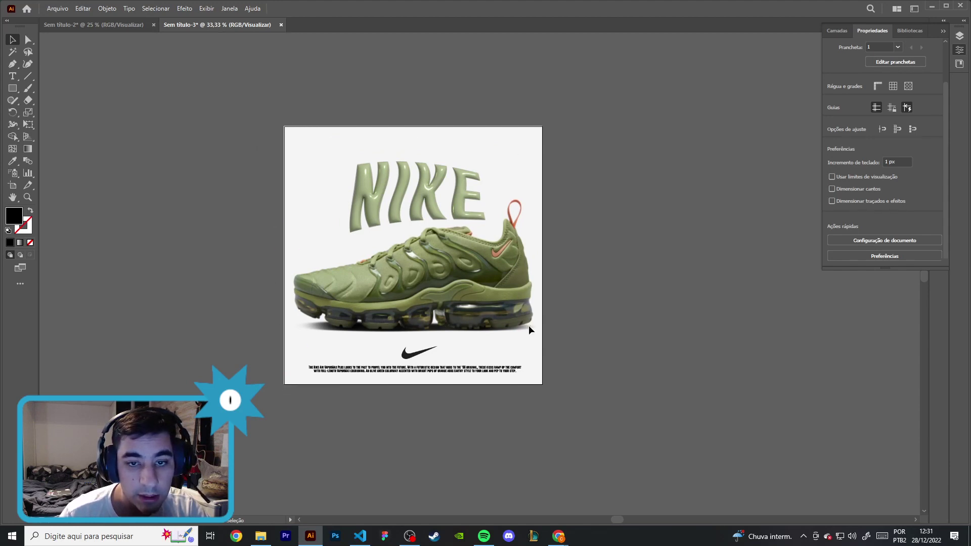
left_click(423, 354)
key("Up")
key("Up")
key("Up")
key("Up")
key("Up")
key("Up")
left_click(694, 350)
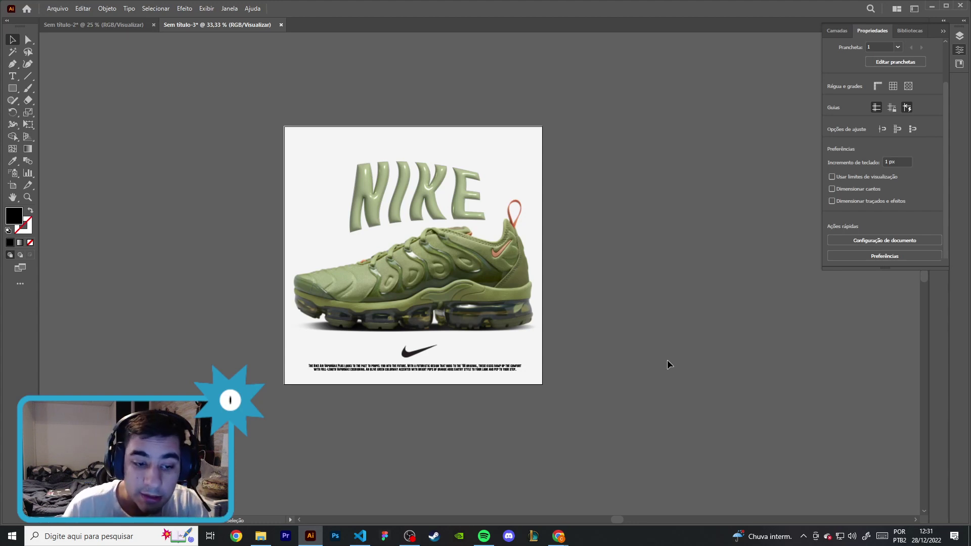
left_click_drag(431, 234, 585, 387)
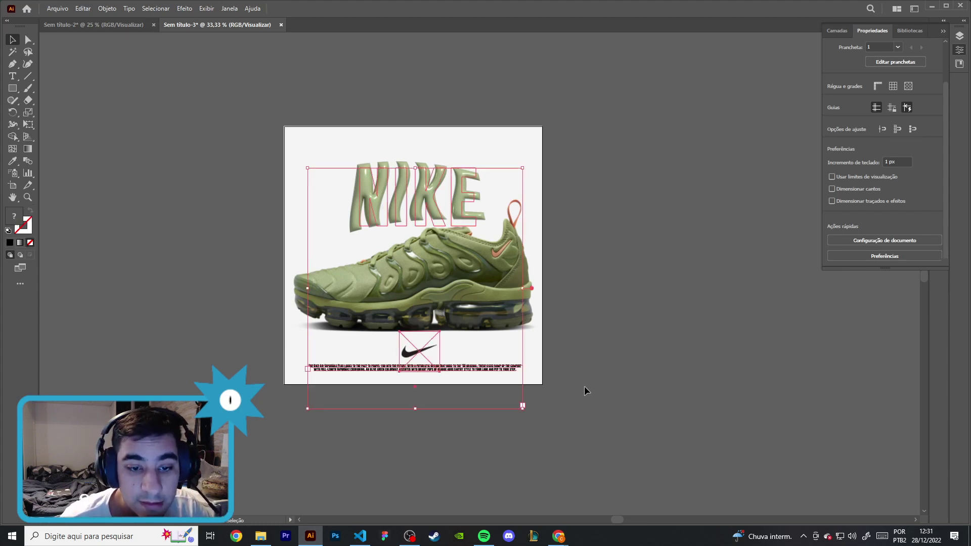
left_click(608, 344)
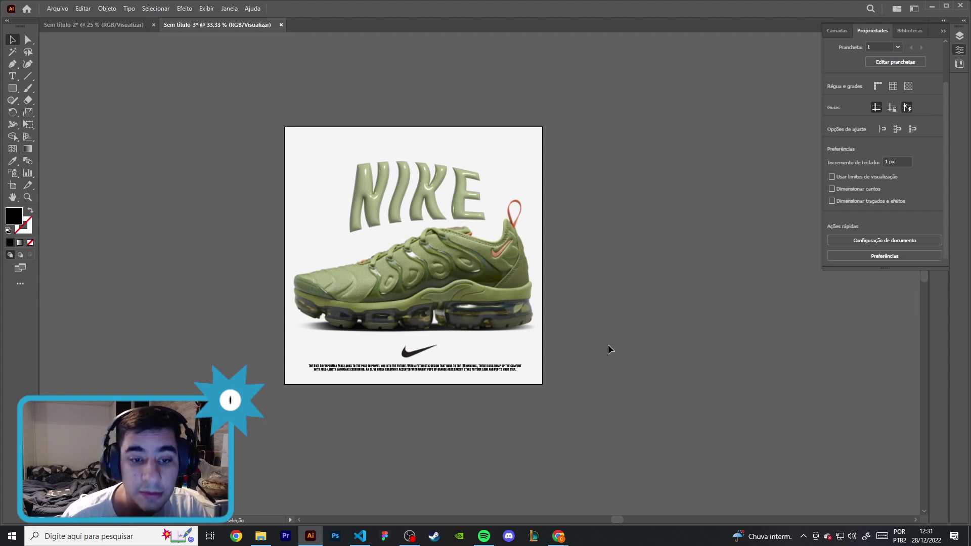
mouse_move(600, 424)
left_mouse_down()
mouse_move(421, 248)
mouse_move(396, 452)
left_mouse_up()
Reselect the 3D NIKE headline and show the Efeito > 3D e Materiais options, including Inflar
scroll(399, 394, "up", 2)
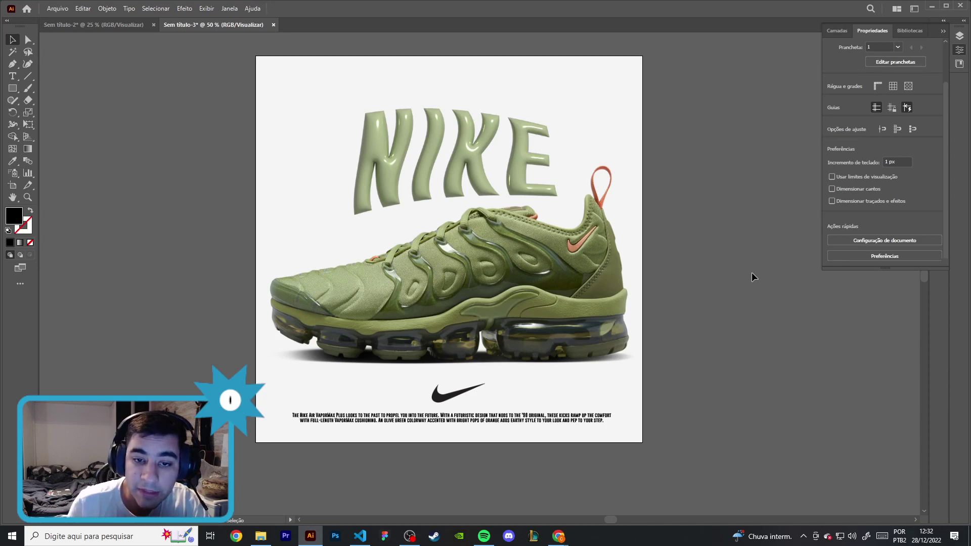
left_click_drag(324, 92, 559, 136)
left_click(185, 8)
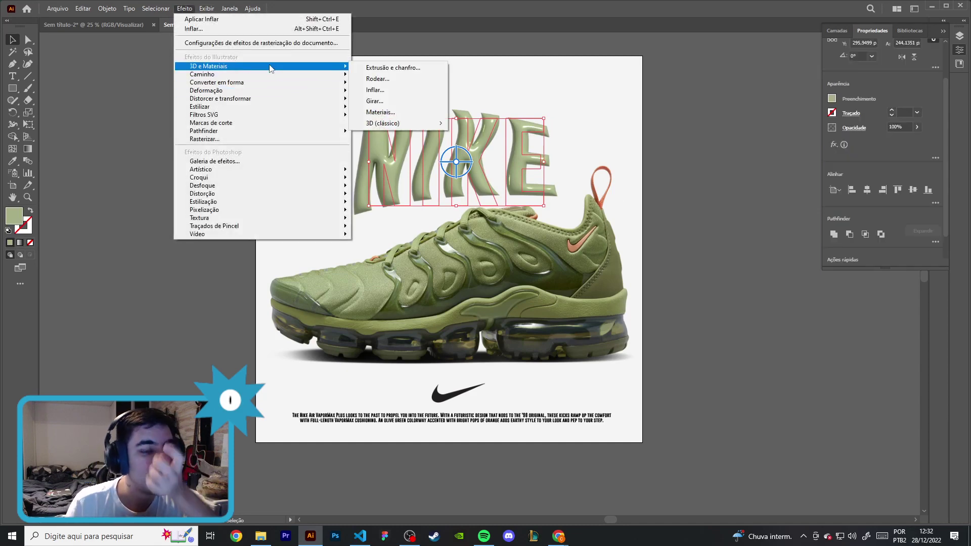
mouse_move(208, 66)
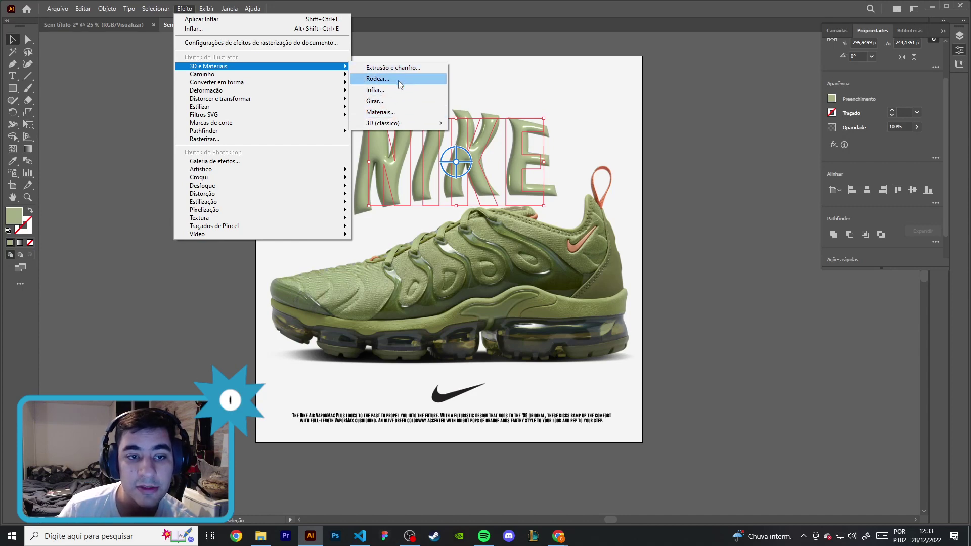
Close the Efeito menu and deselect the NIKE text, applying no effect
left_click(529, 44)
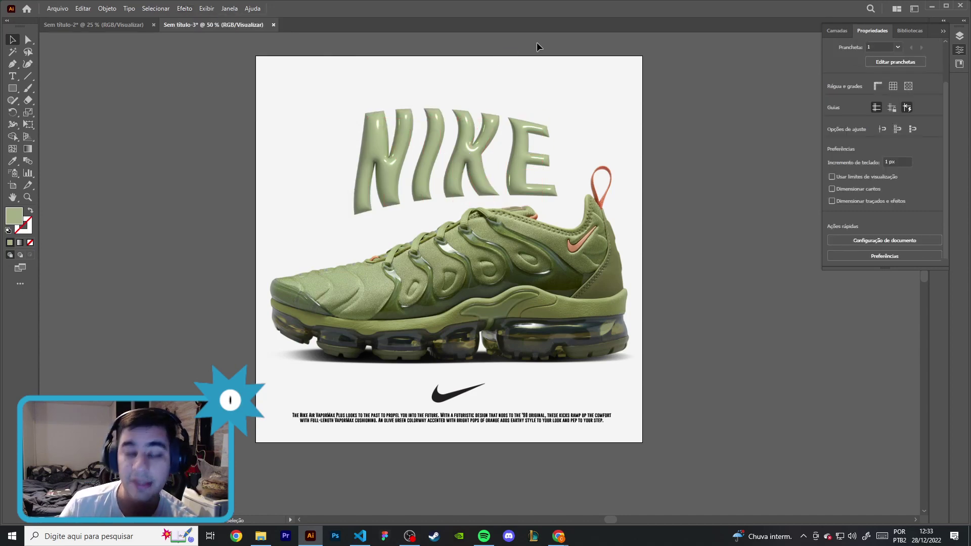